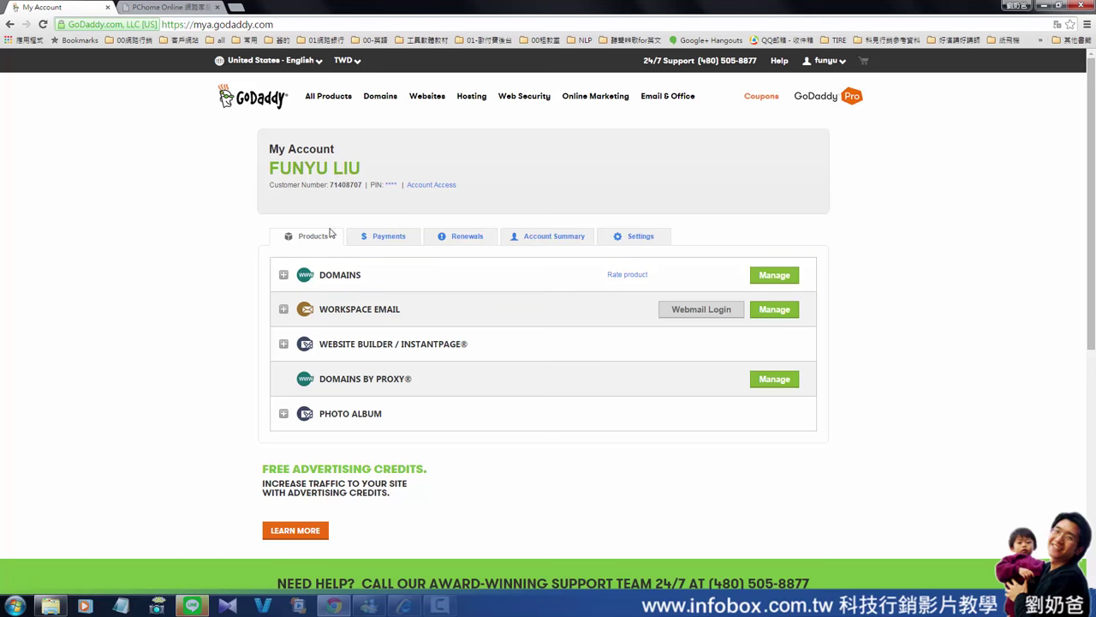
Expand the account's domain list and open the DNS zone file of 1on1english.net.
left_click(287, 276)
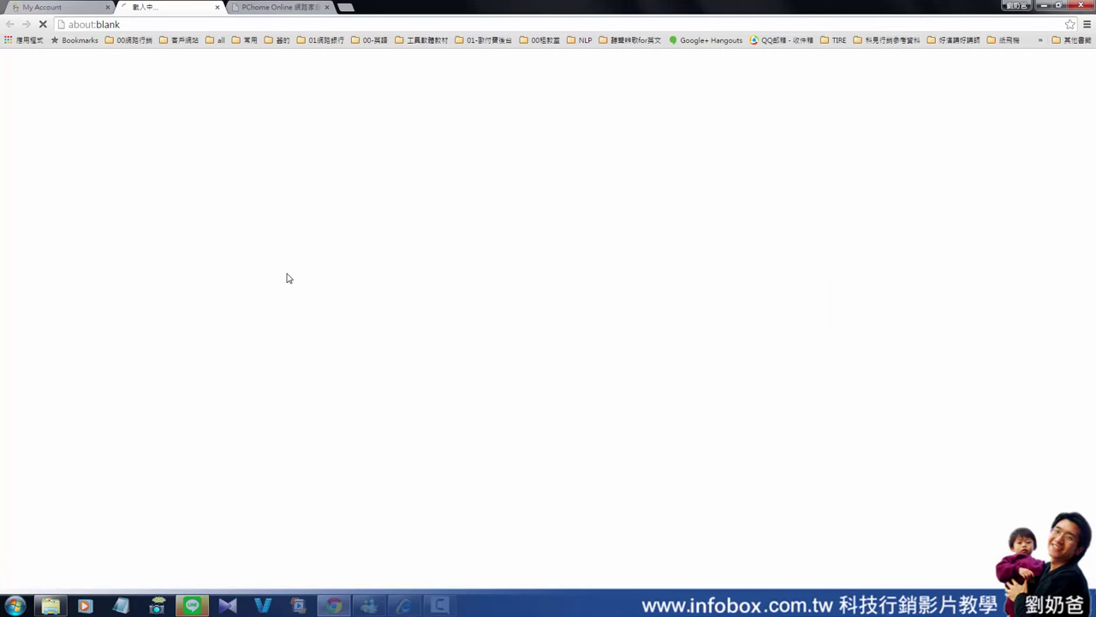
left_click(218, 8)
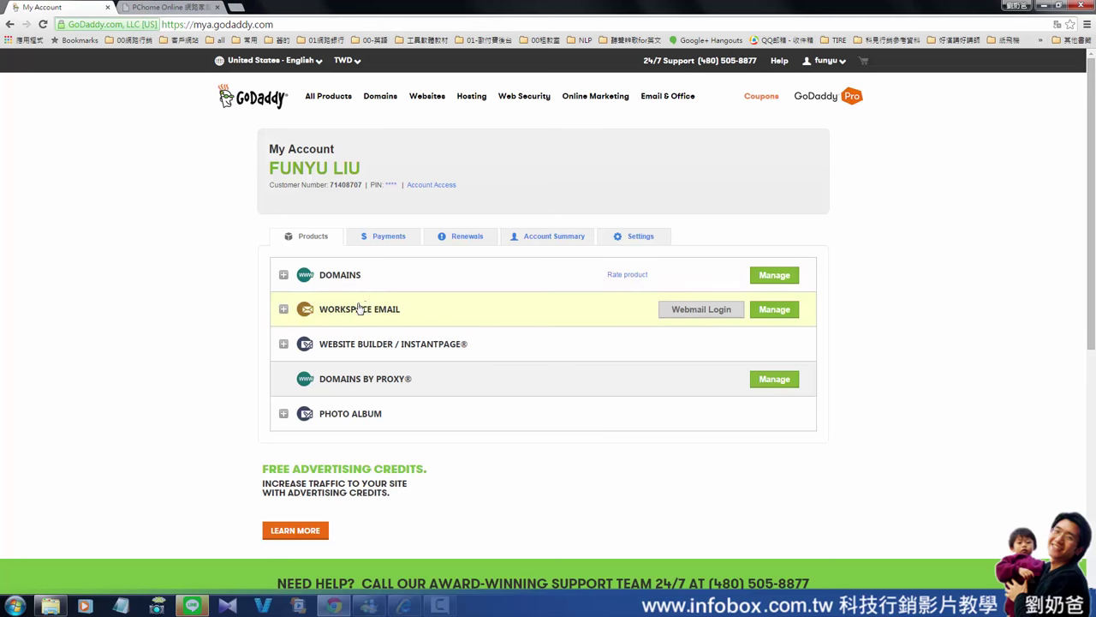
left_click(320, 276)
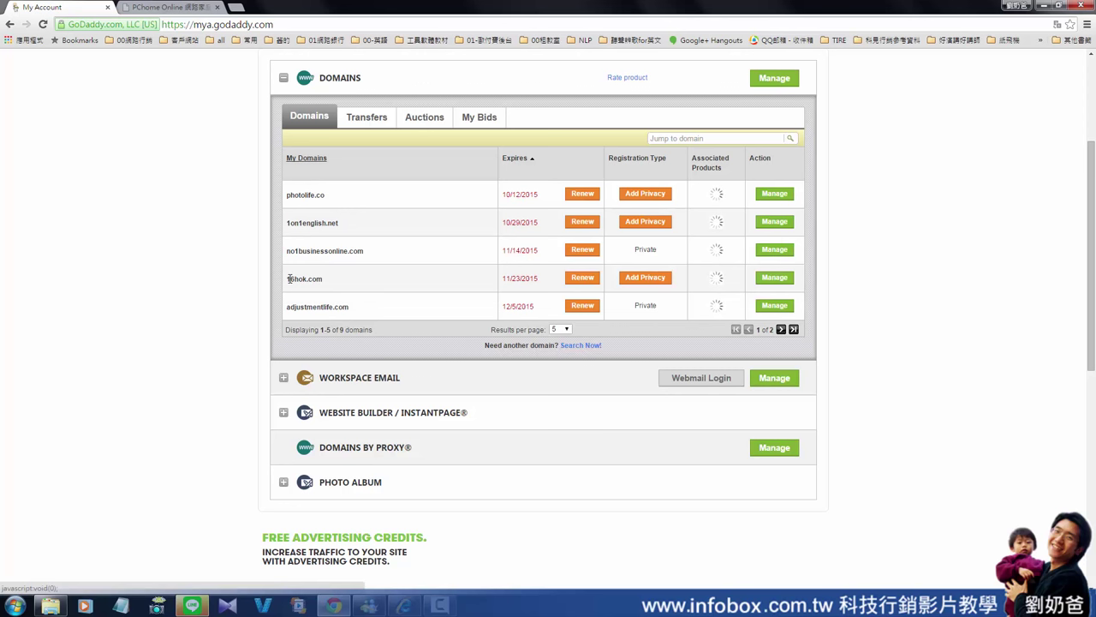
left_click(776, 224)
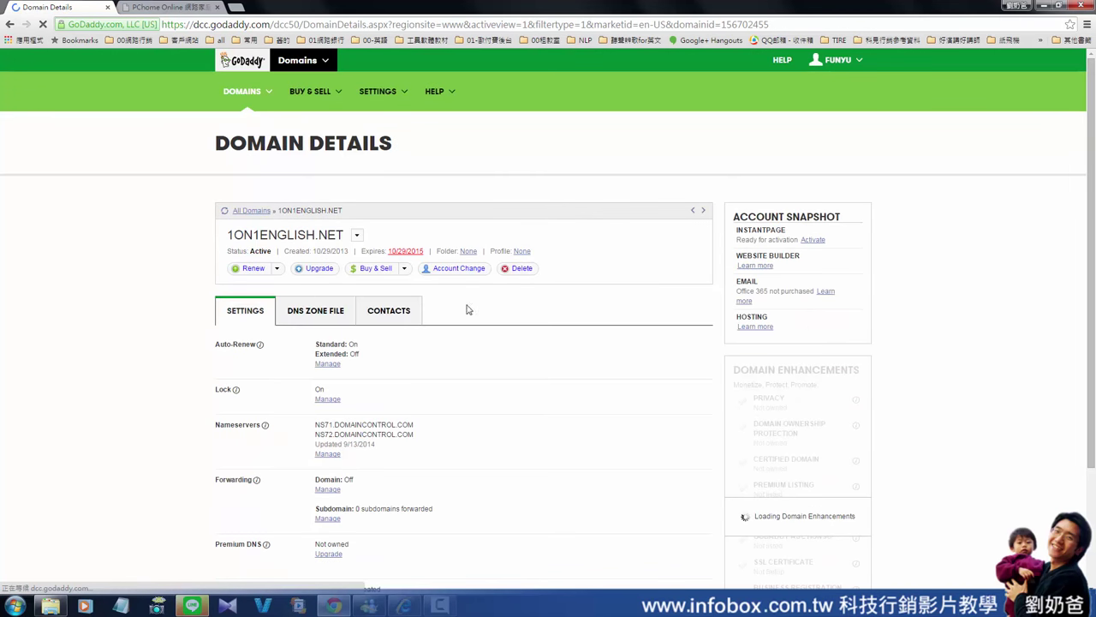
scroll(585, 272, "down", 1)
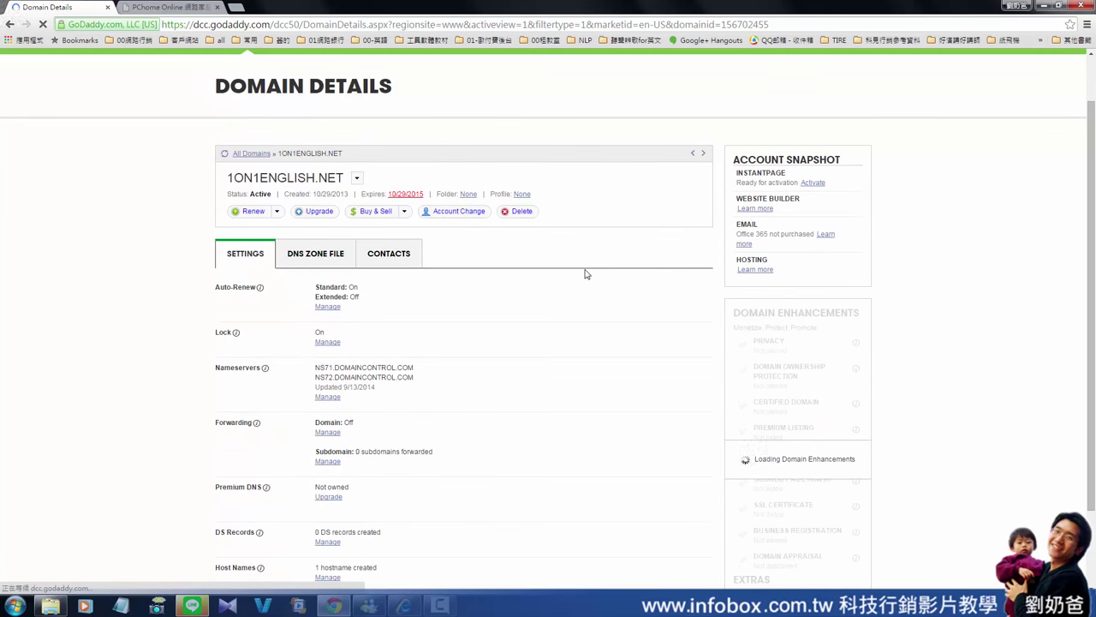
left_click(321, 258)
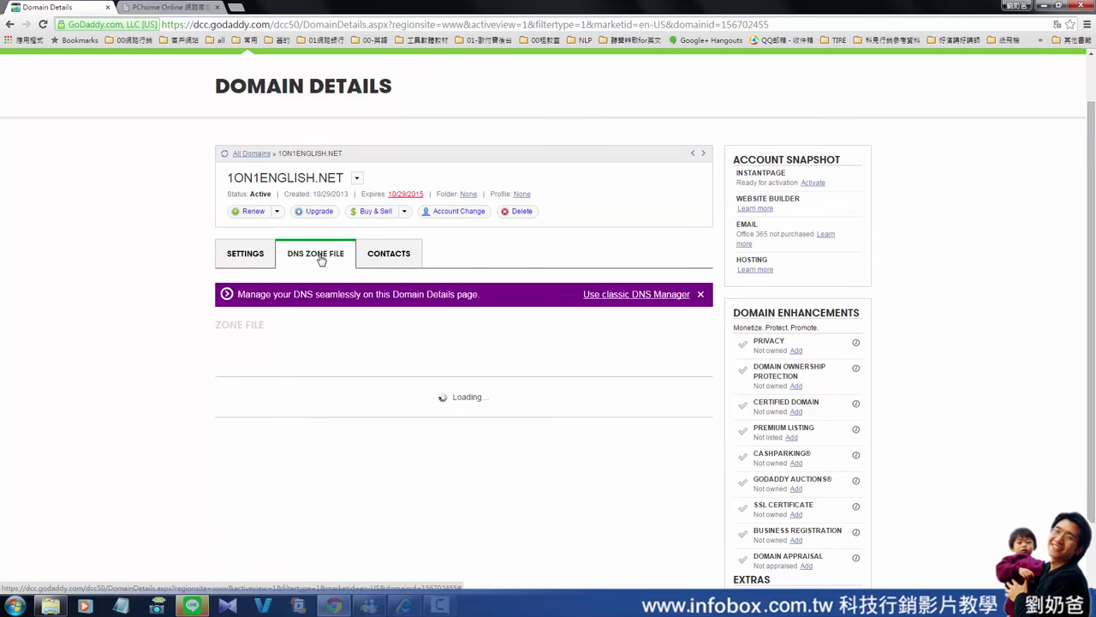
Start a new A (Host) zone record with host www and begin its target address with 199.
scroll(321, 258, "down", 2)
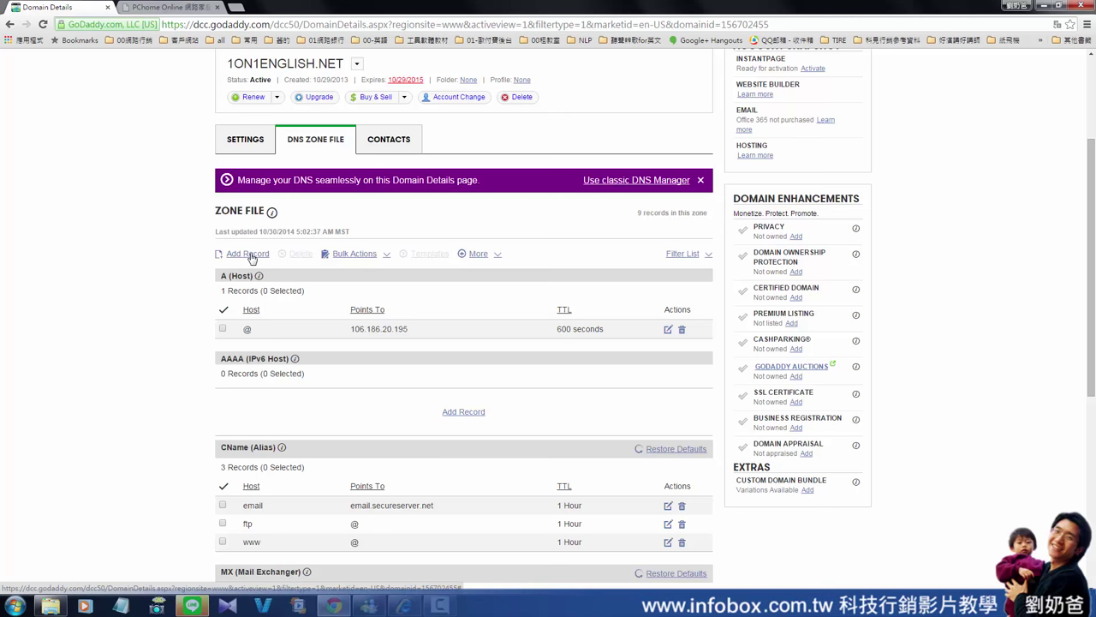
left_click(250, 255)
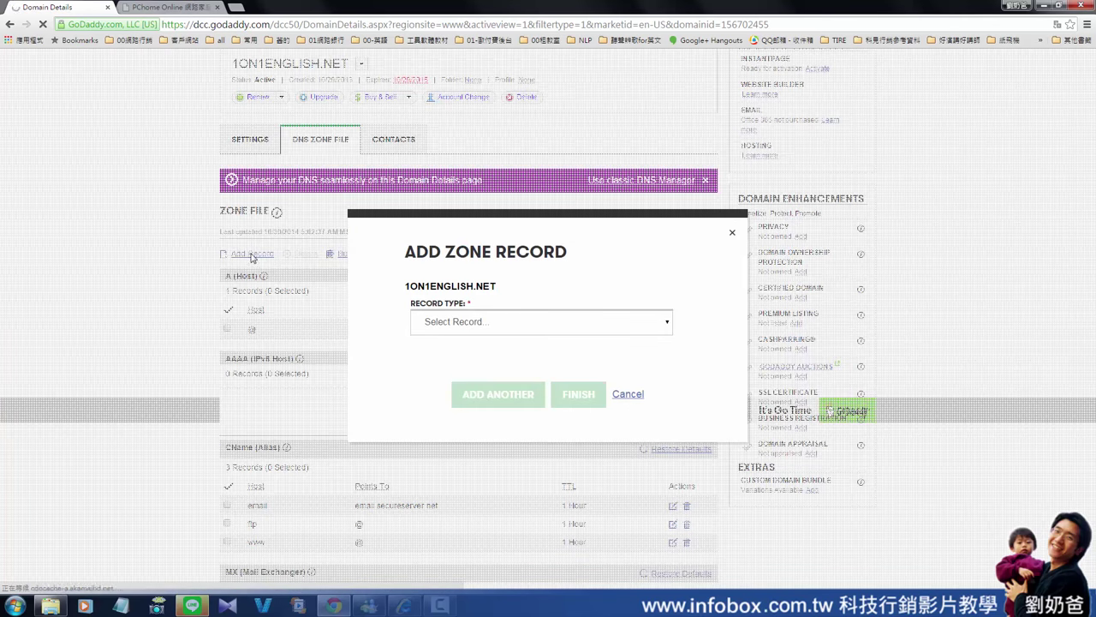
left_click(532, 326)
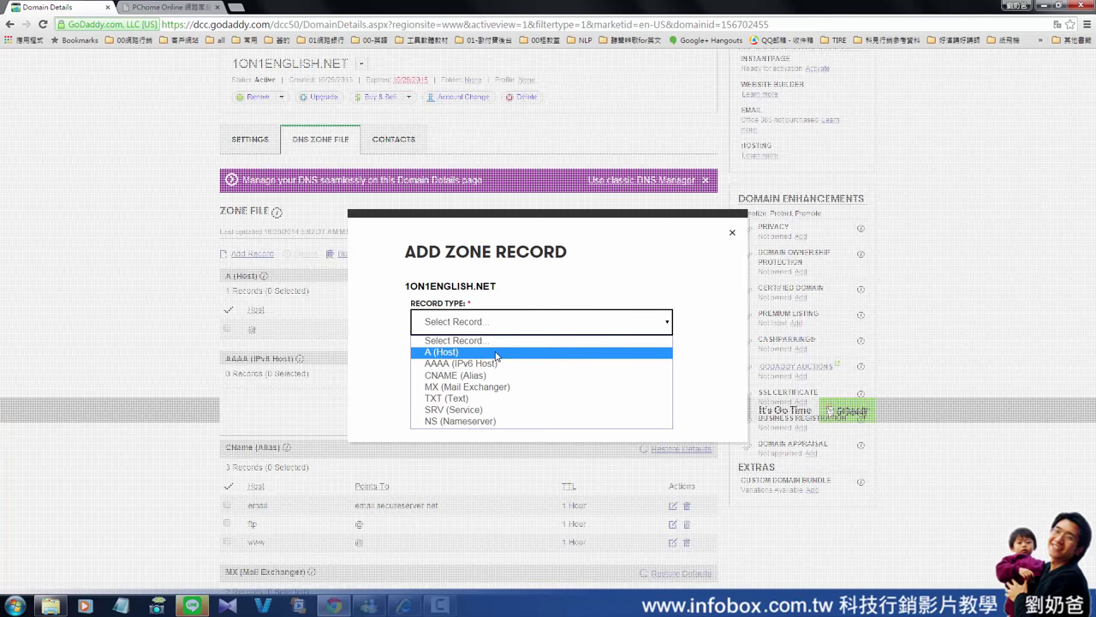
left_click(496, 352)
left_click(496, 319)
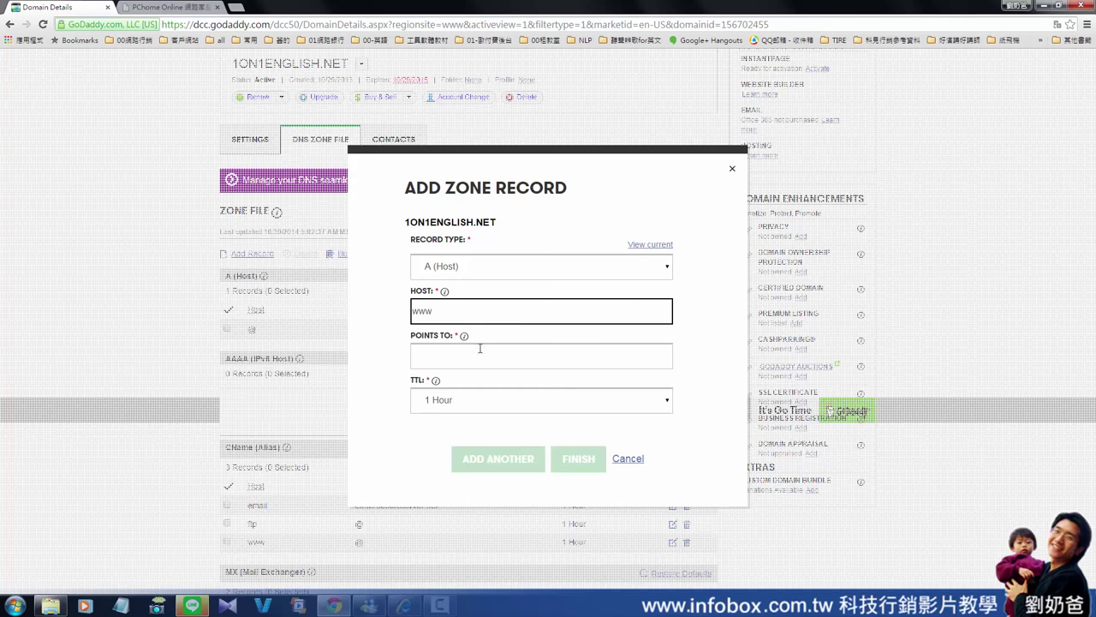
left_click(479, 355)
type("199.")
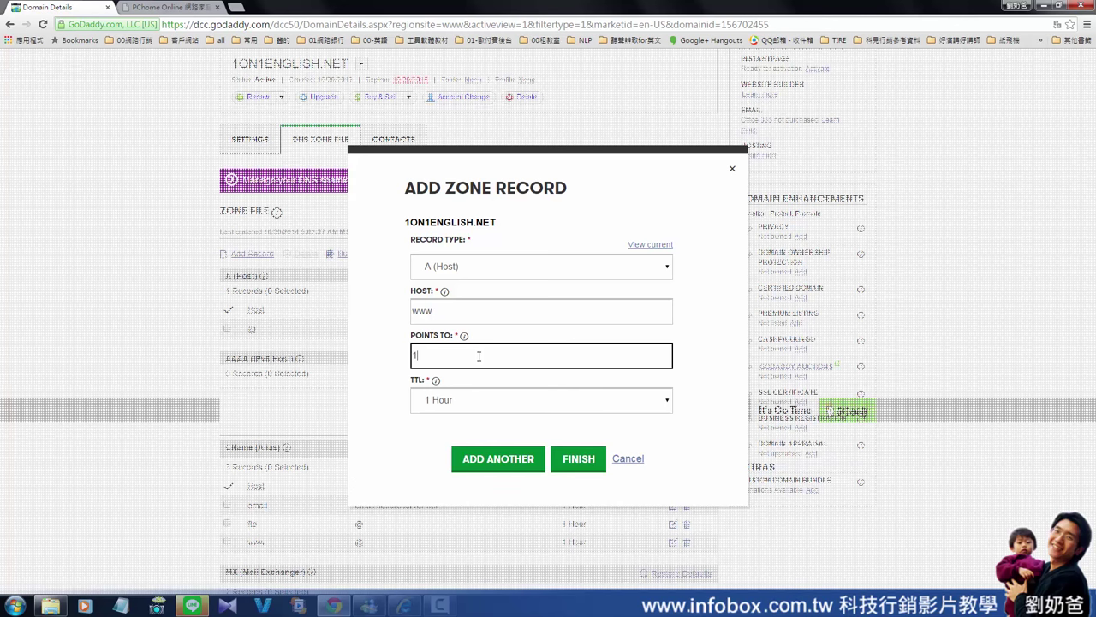
Search the web in a new browser tab for "weebly a record ip".
left_click(240, 8)
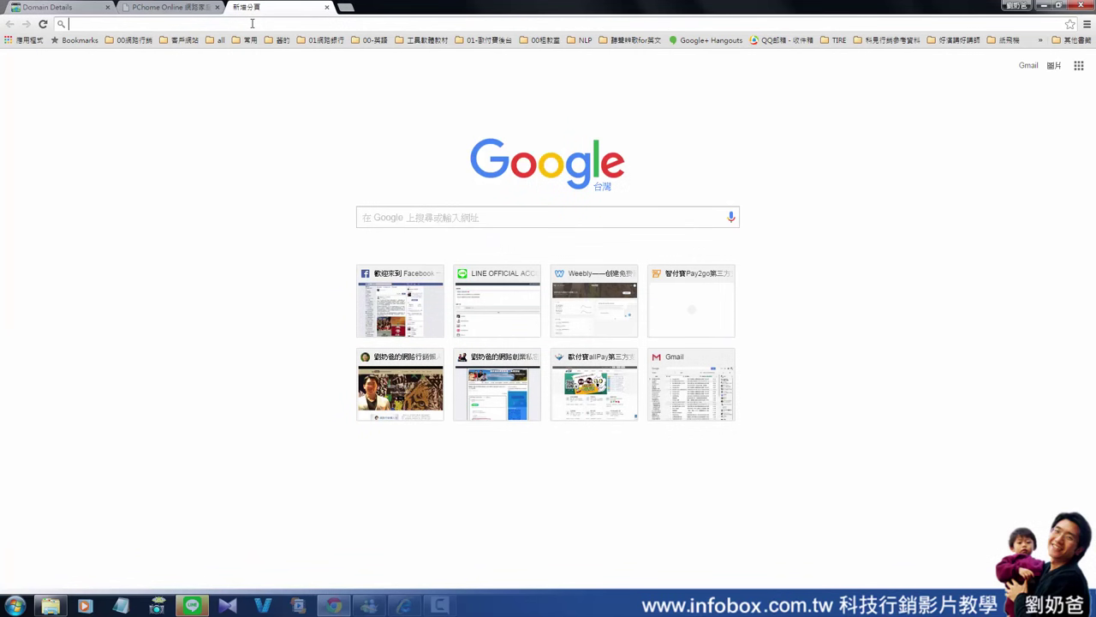
type("weeb")
key("BackSpace")
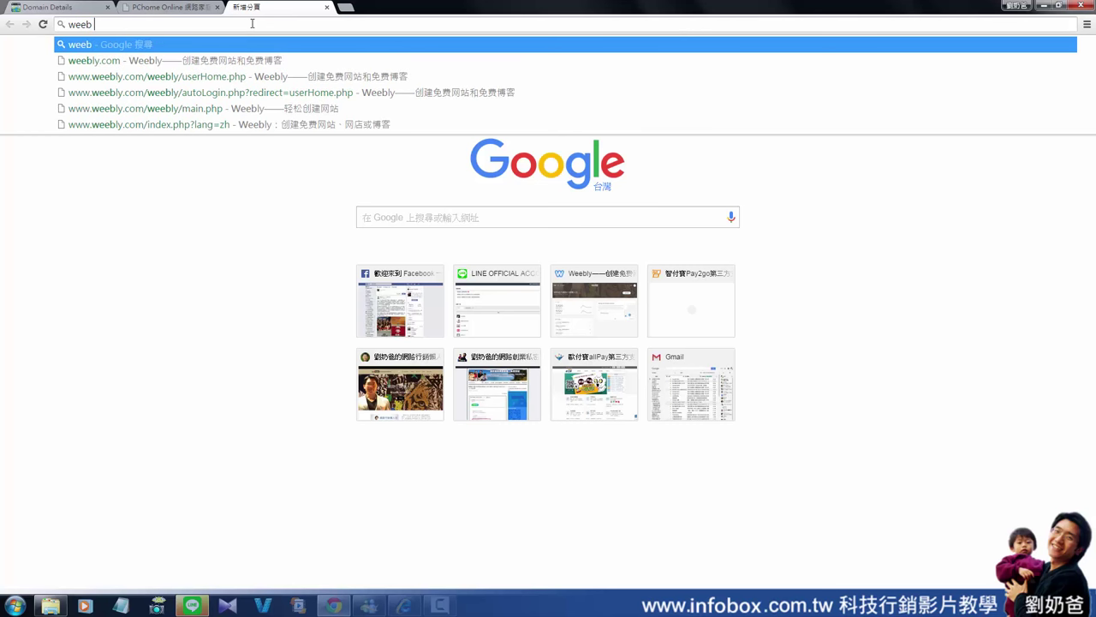
type("ly a")
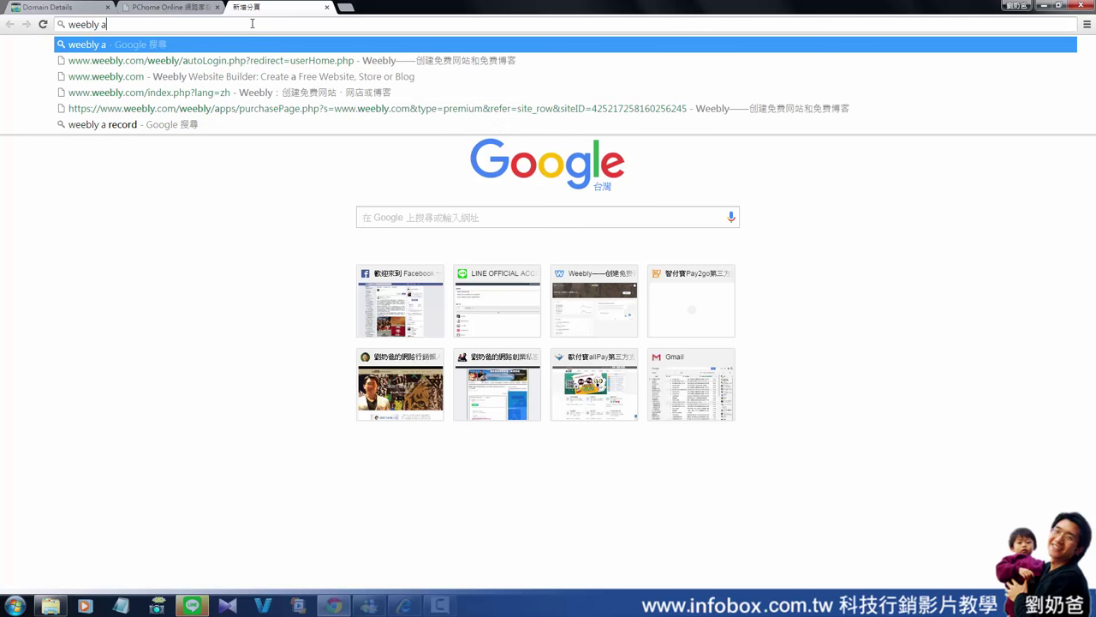
type(" reco")
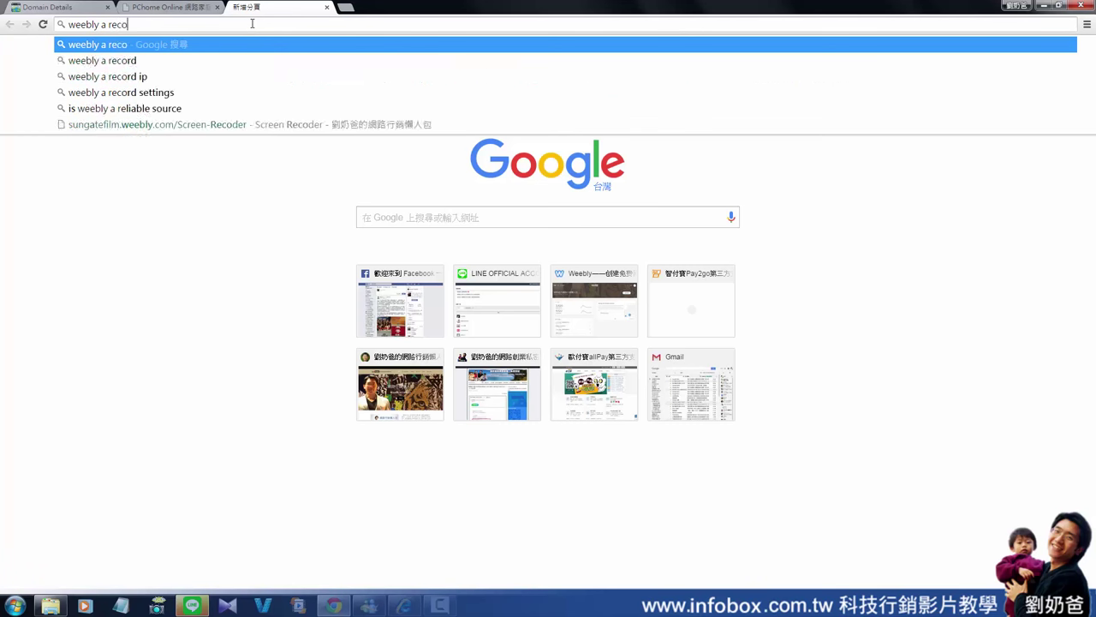
type("rd")
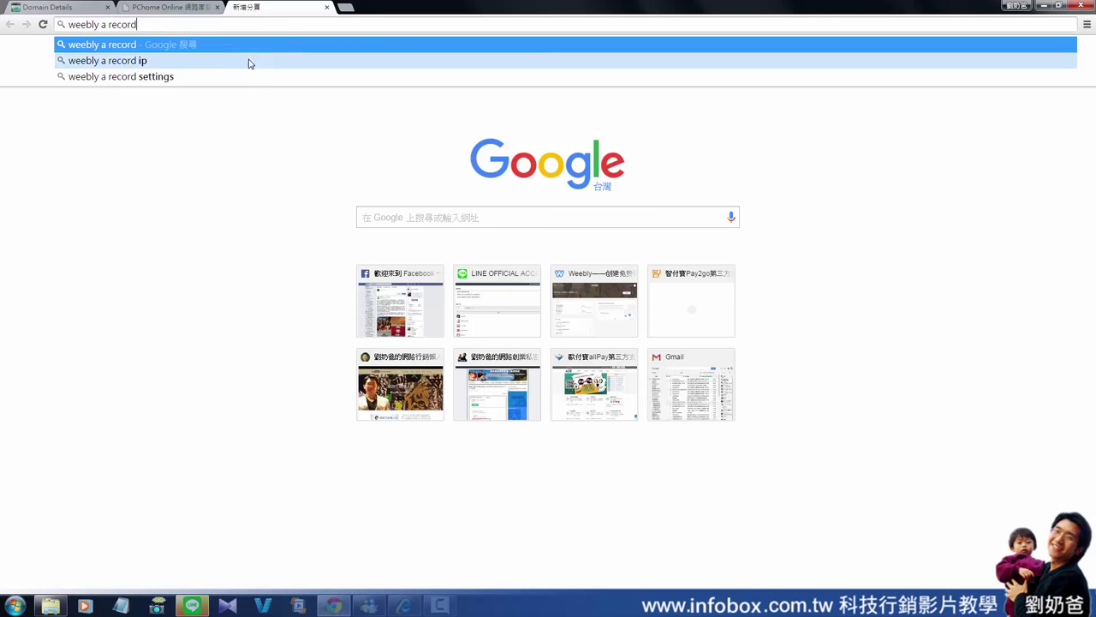
left_click(253, 61)
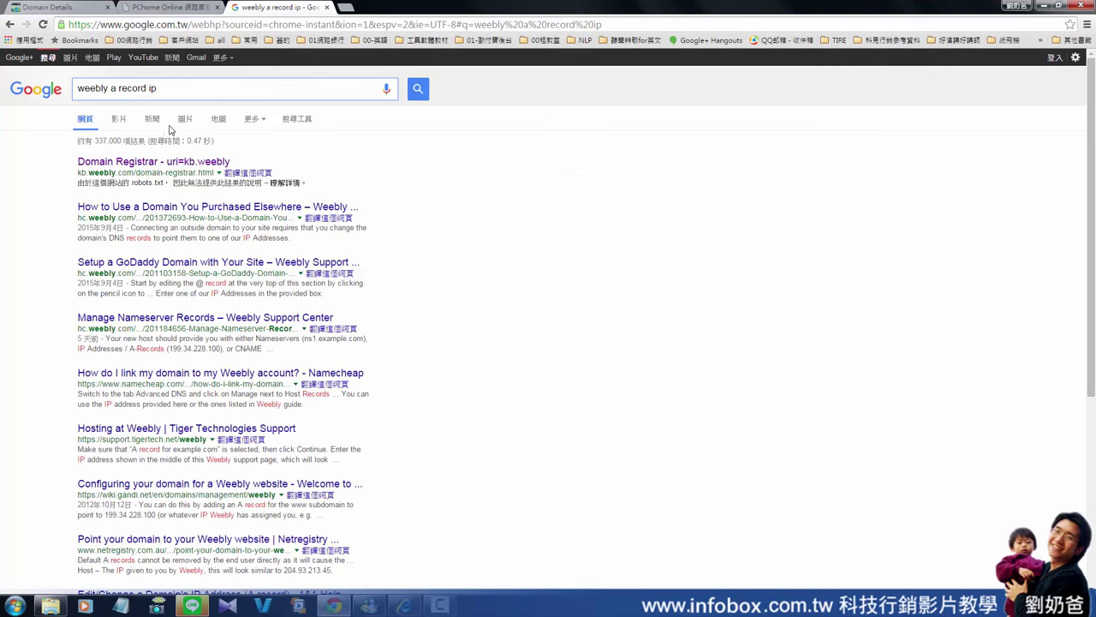
Open Weebly's Domain Registrar help article and copy the IP address 199.34.228.59 given for the www record.
left_click(151, 163)
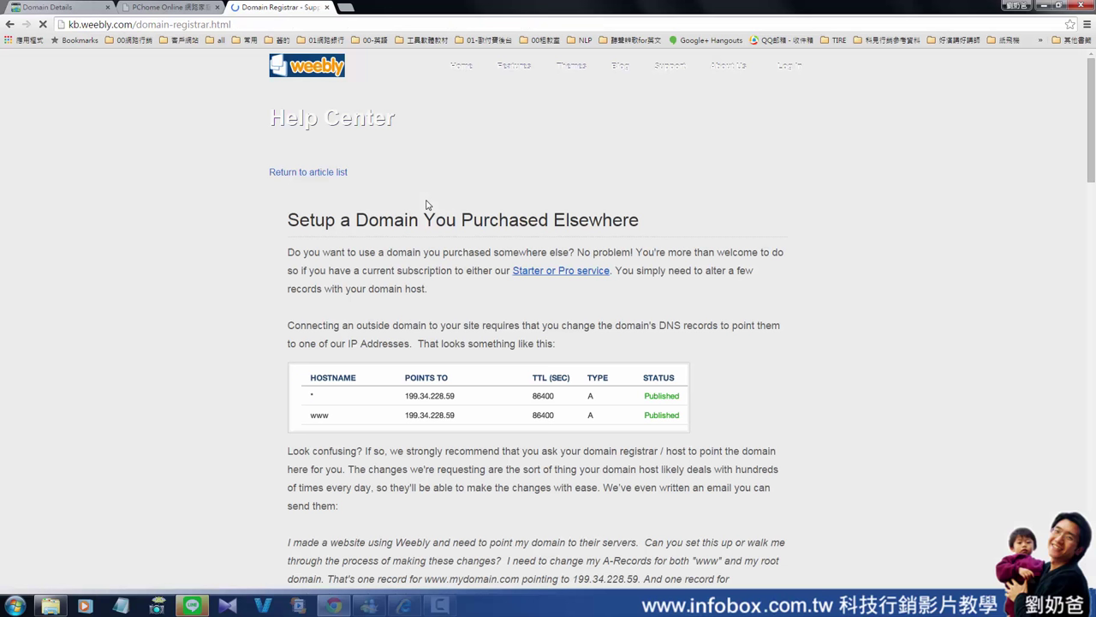
scroll(651, 424, "down", 2)
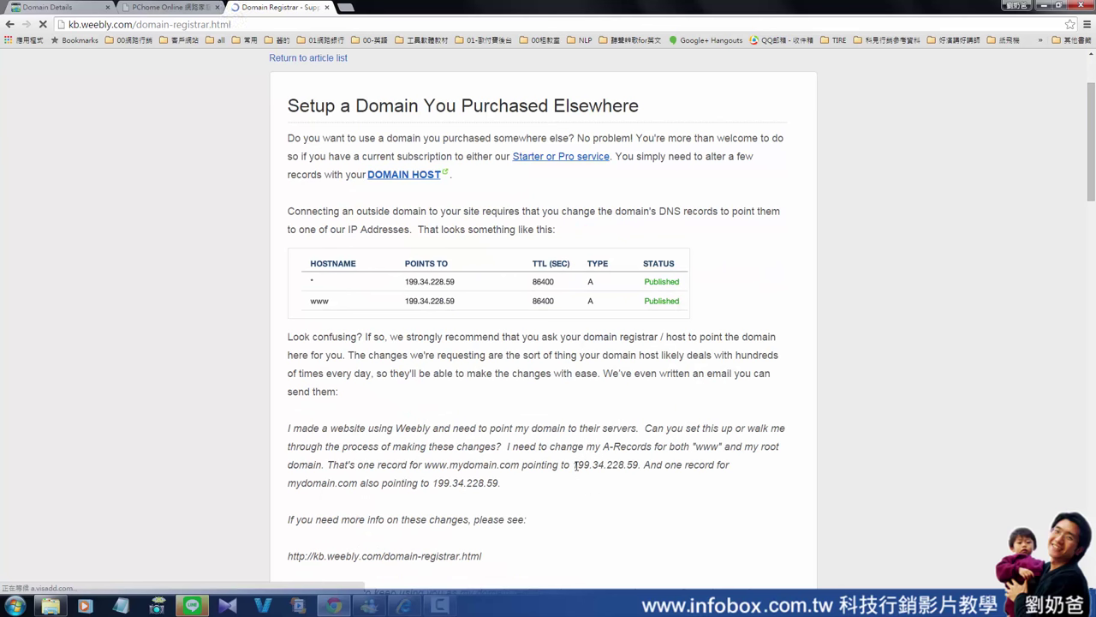
left_click_drag(574, 465, 639, 465)
left_click(638, 464)
right_click(631, 467)
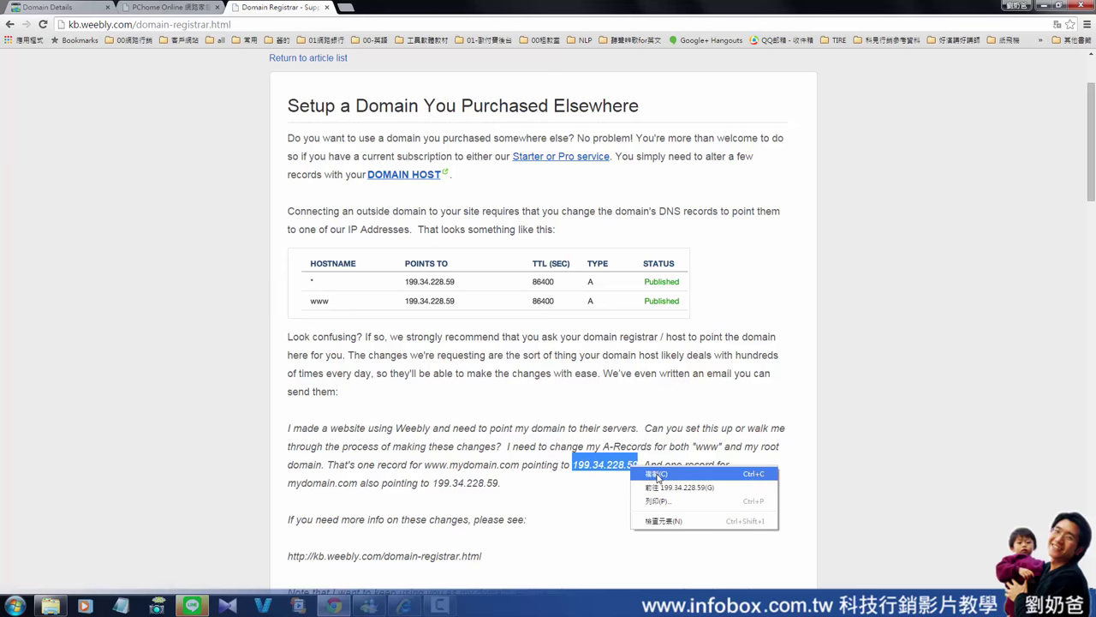
left_click(658, 474)
Return to the GoDaddy zone record form, replace the www record's target with 199.34.228.59, add the record and close the form.
left_click(56, 6)
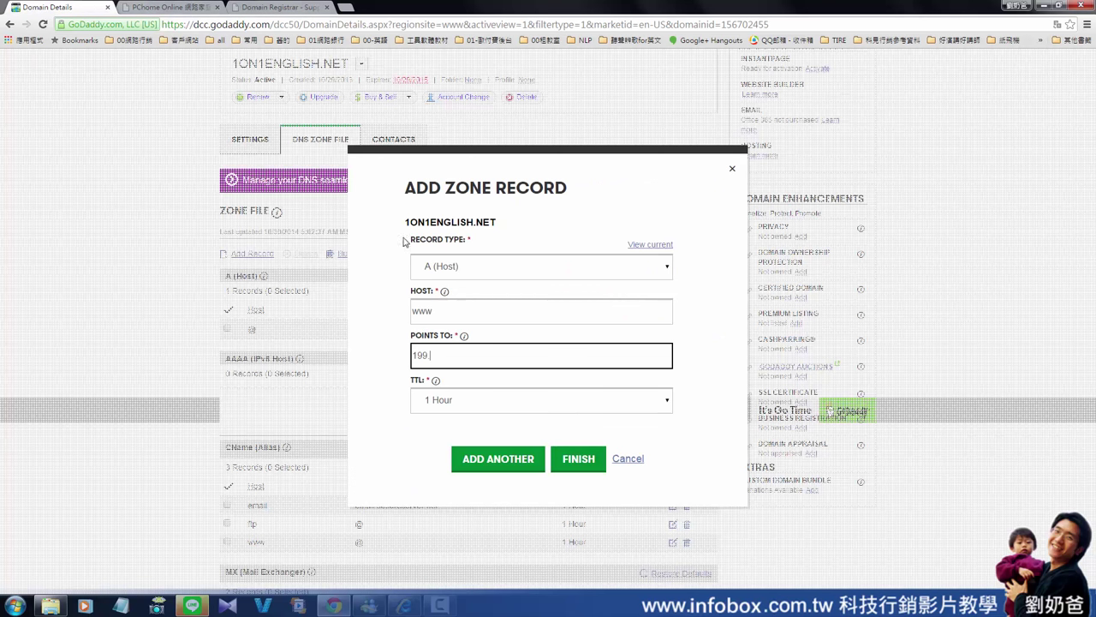
left_click_drag(453, 360, 411, 355)
key("ctrl+v")
left_click(501, 462)
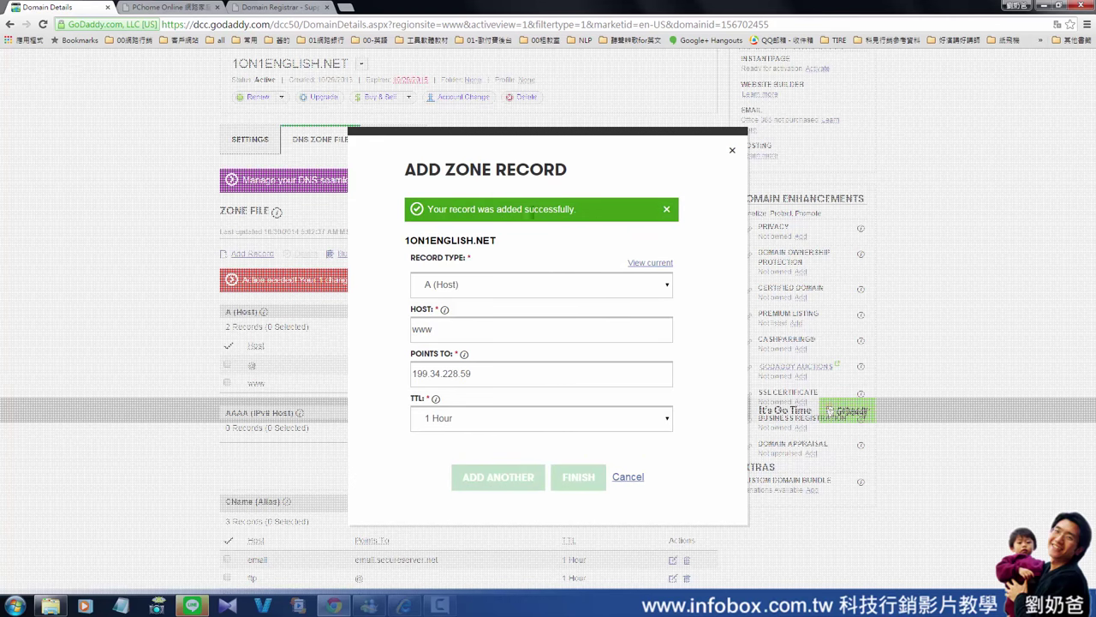
left_click(630, 481)
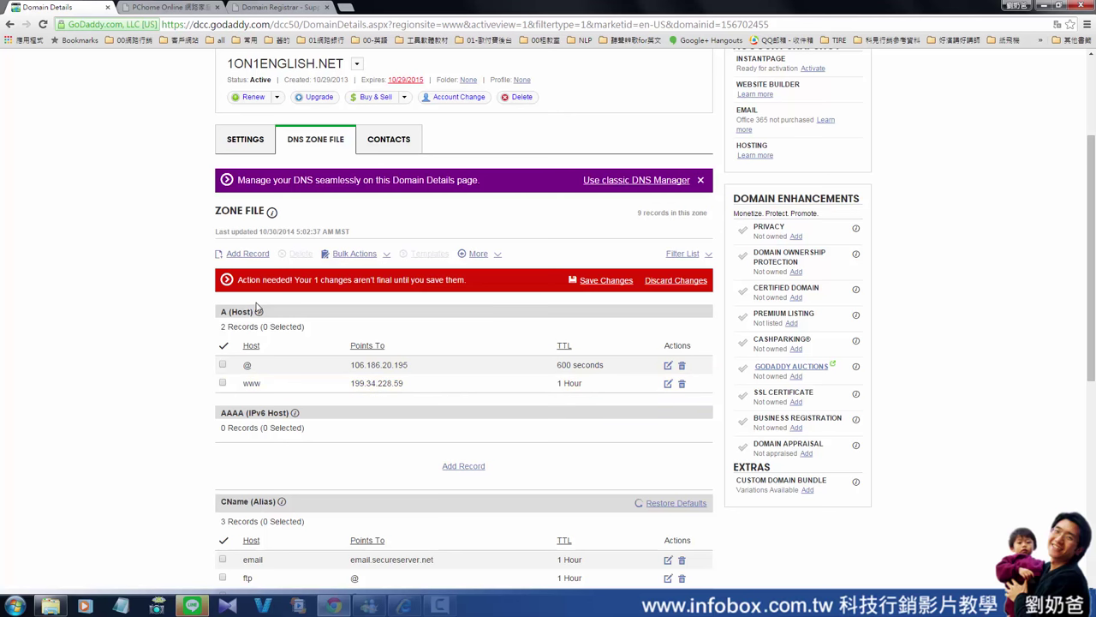
Add another A (Host) record to the zone file with host shopping pointing to 199.34.228.59, and close the form.
left_click(250, 254)
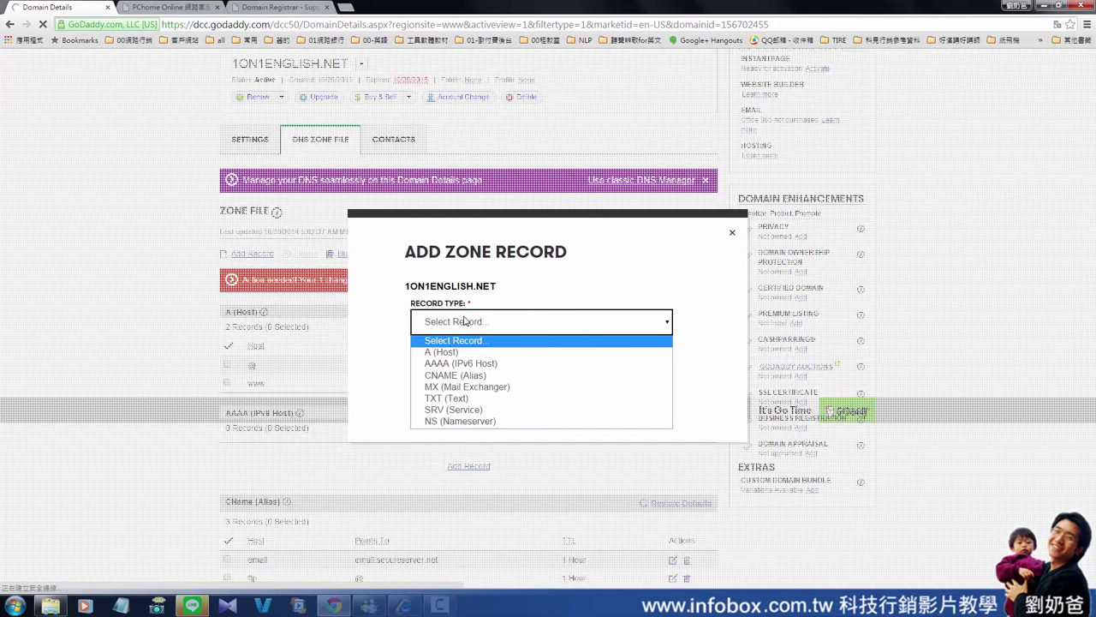
left_click(463, 321)
left_click(463, 353)
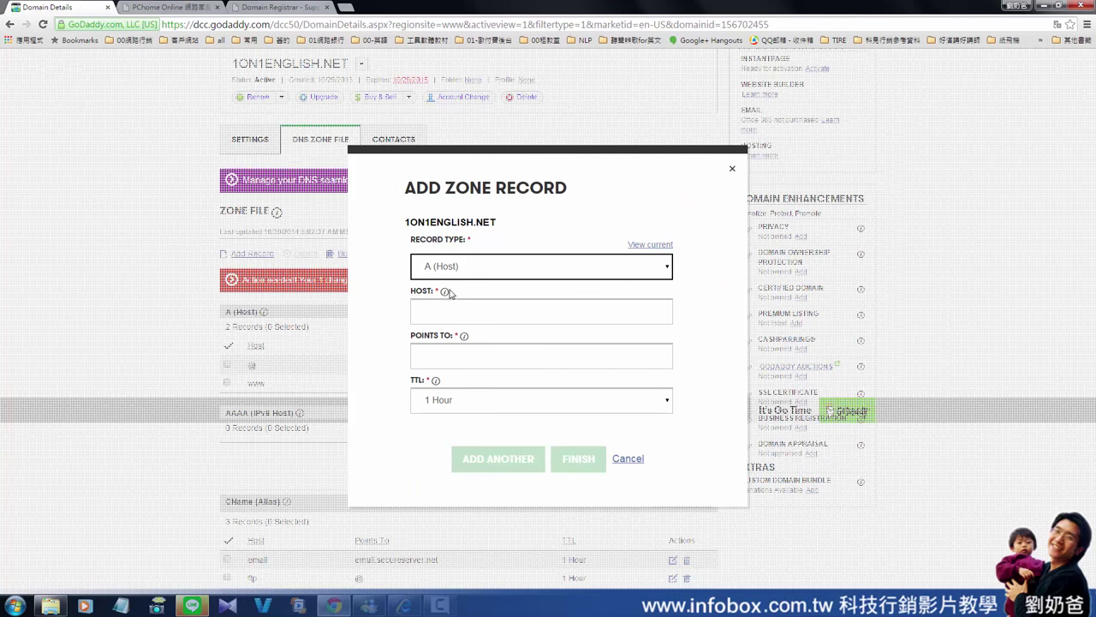
left_click(454, 313)
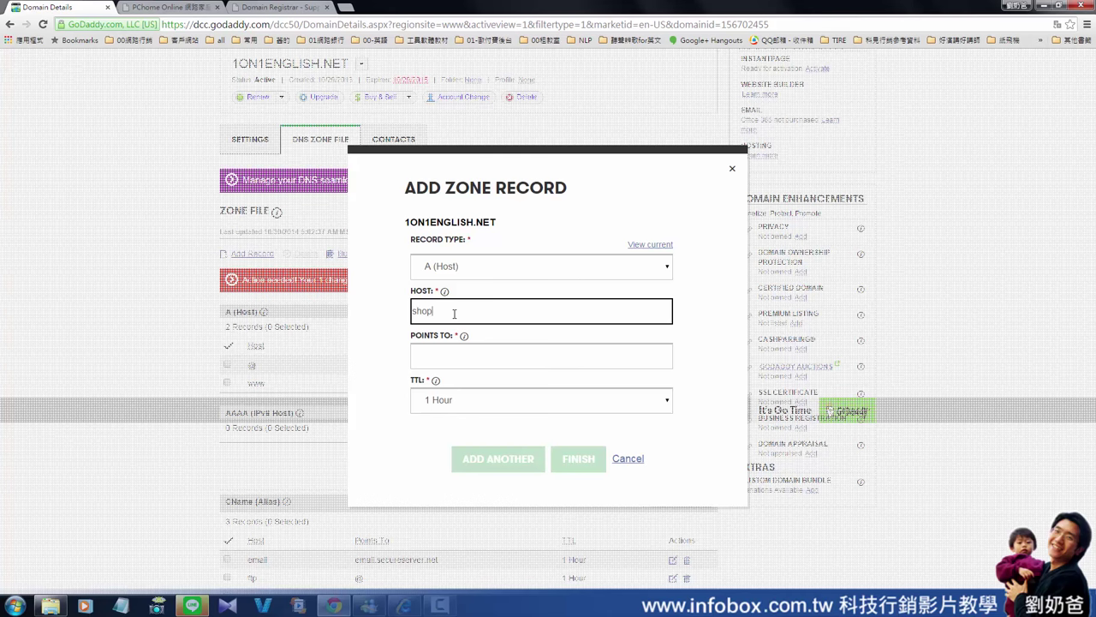
left_click(466, 353)
key("ctrl+v")
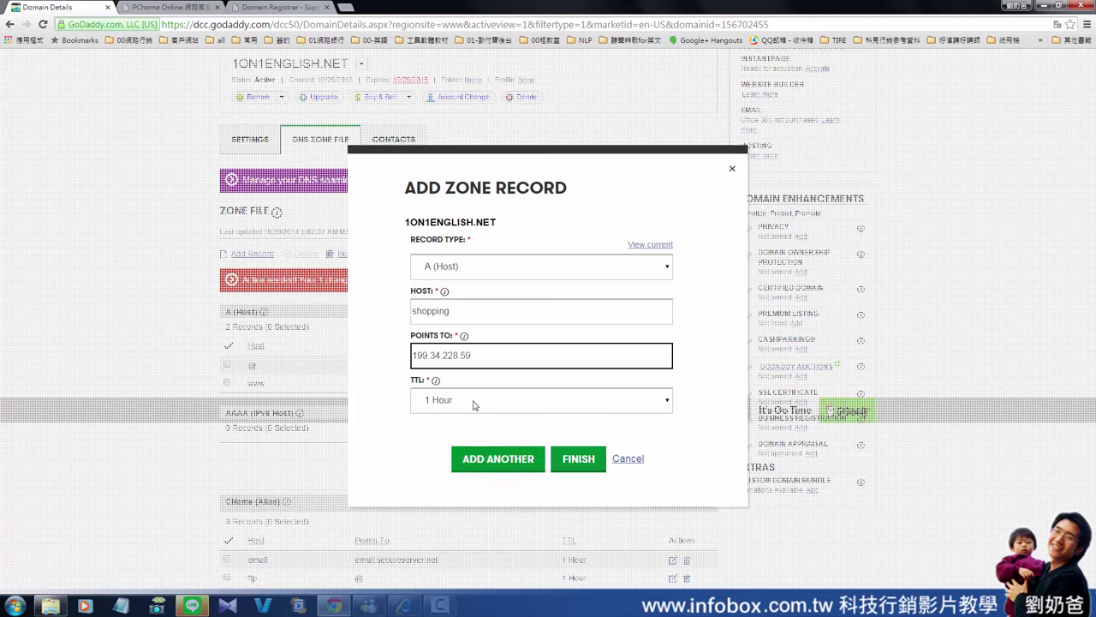
left_click(501, 459)
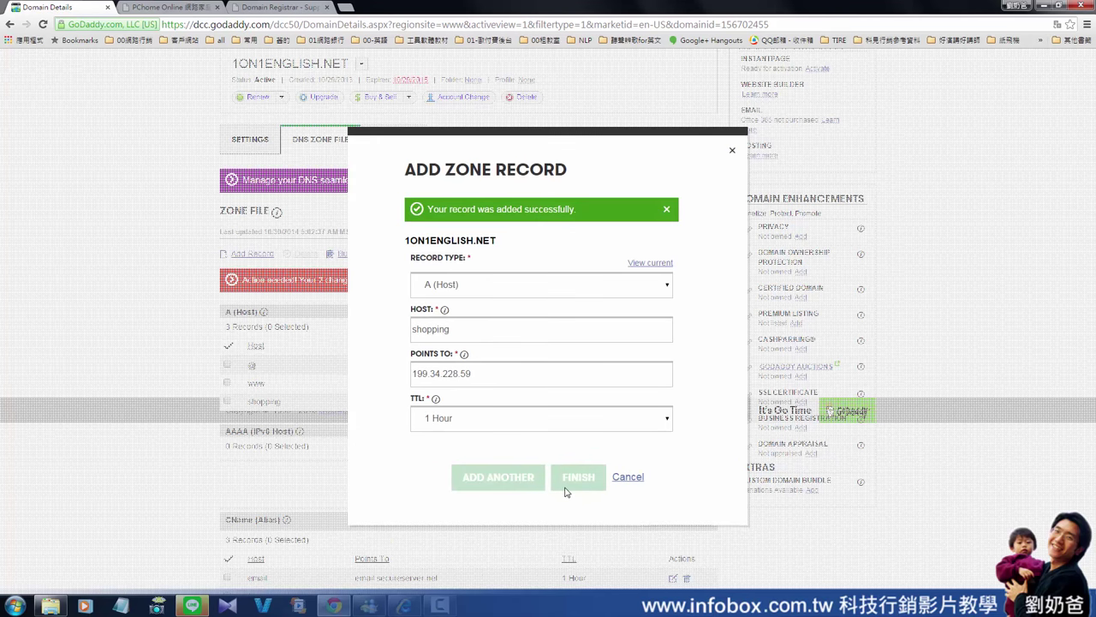
left_click(628, 478)
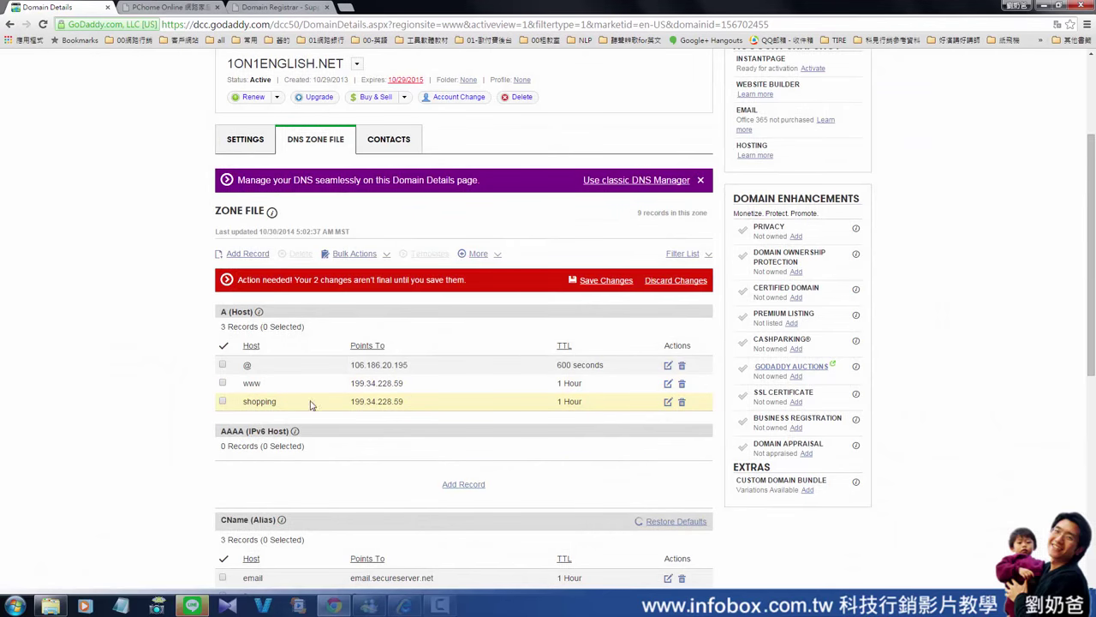
mouse_move(285, 408)
left_mouse_down()
mouse_move(248, 402)
mouse_move(297, 408)
left_mouse_up()
Open shopping.pchome.com.tw in a new browser tab and highlight the subdomain and full address as an example.
left_click(345, 8)
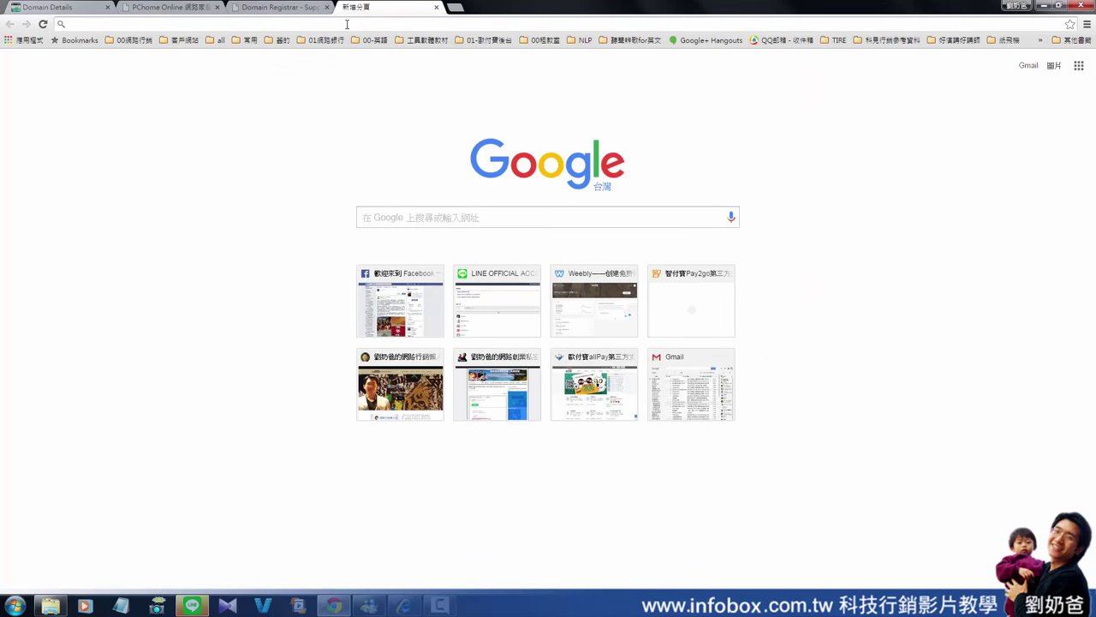
type("sh")
key("Return")
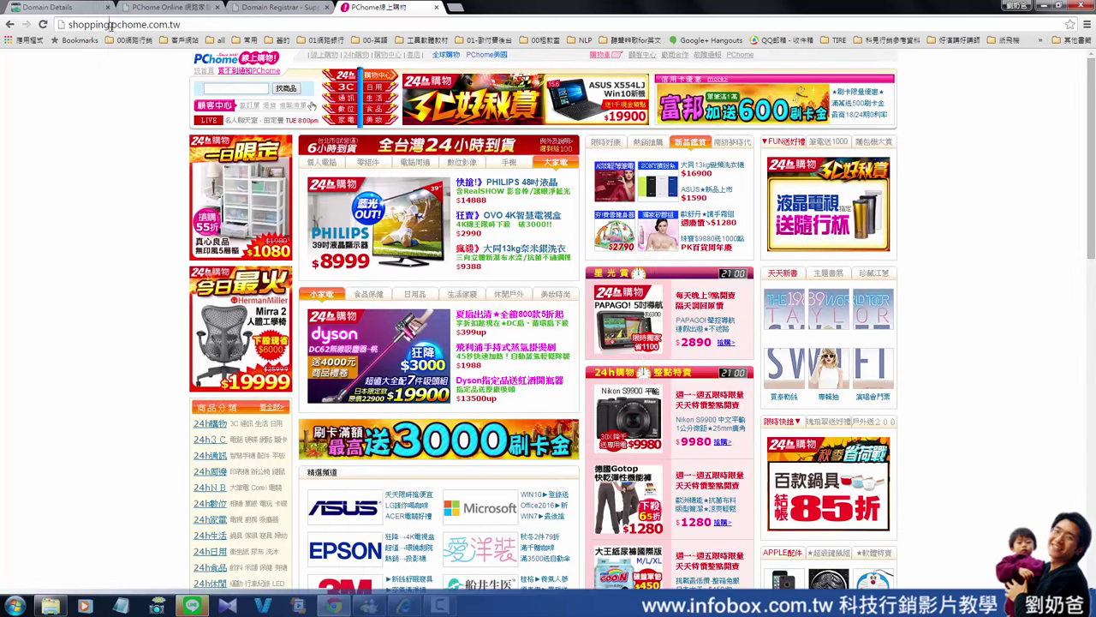
left_click_drag(111, 26, 68, 26)
left_click_drag(192, 26, 69, 25)
left_click(457, 10)
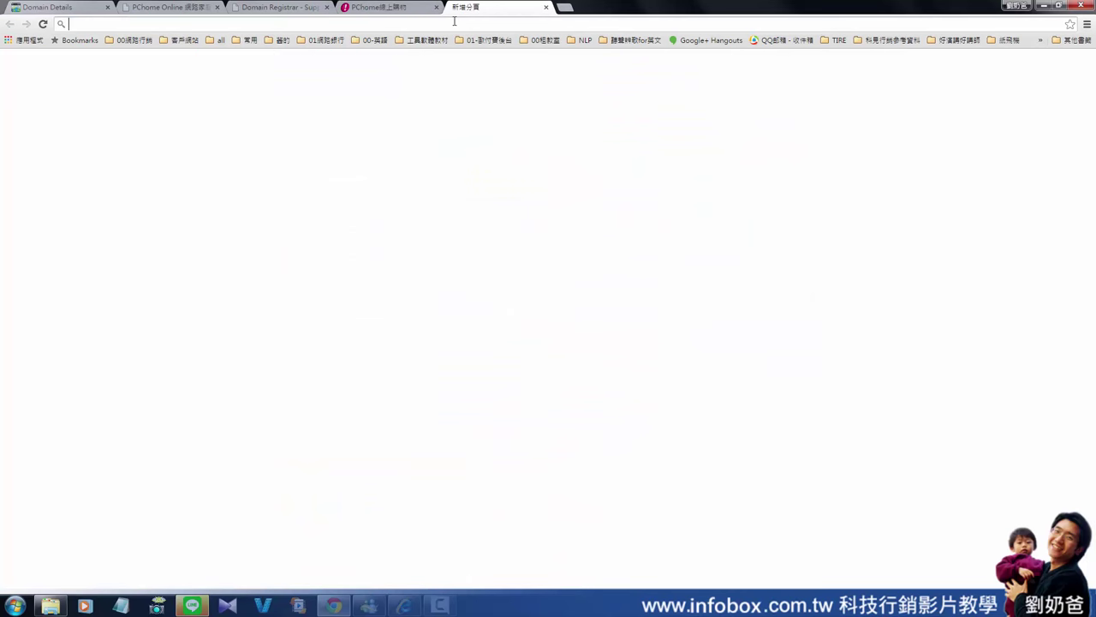
type("www.")
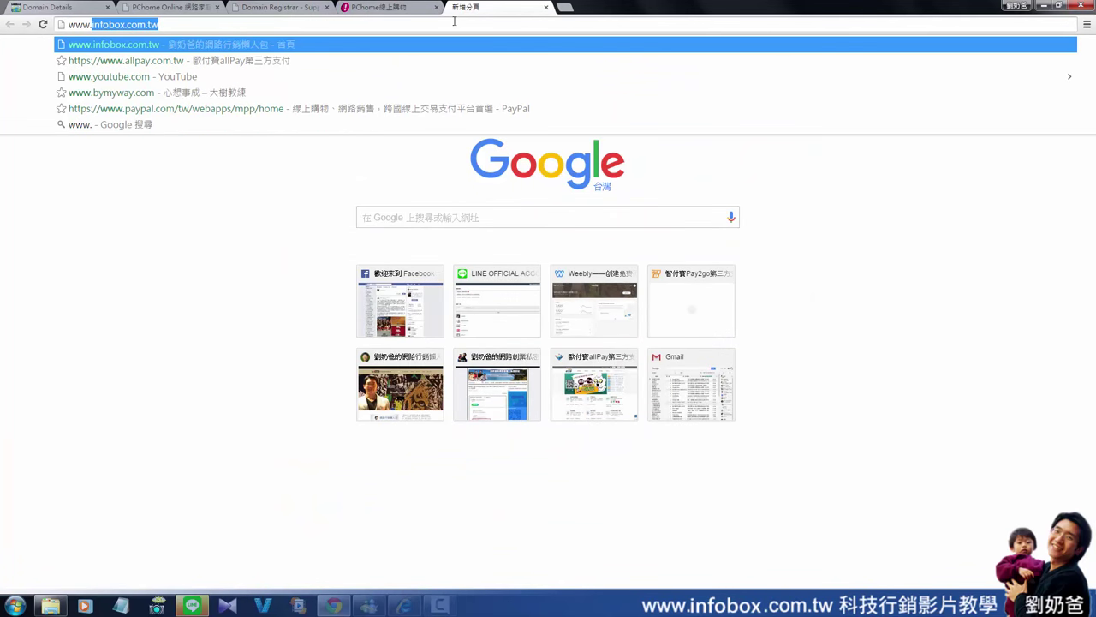
type("pcschool")
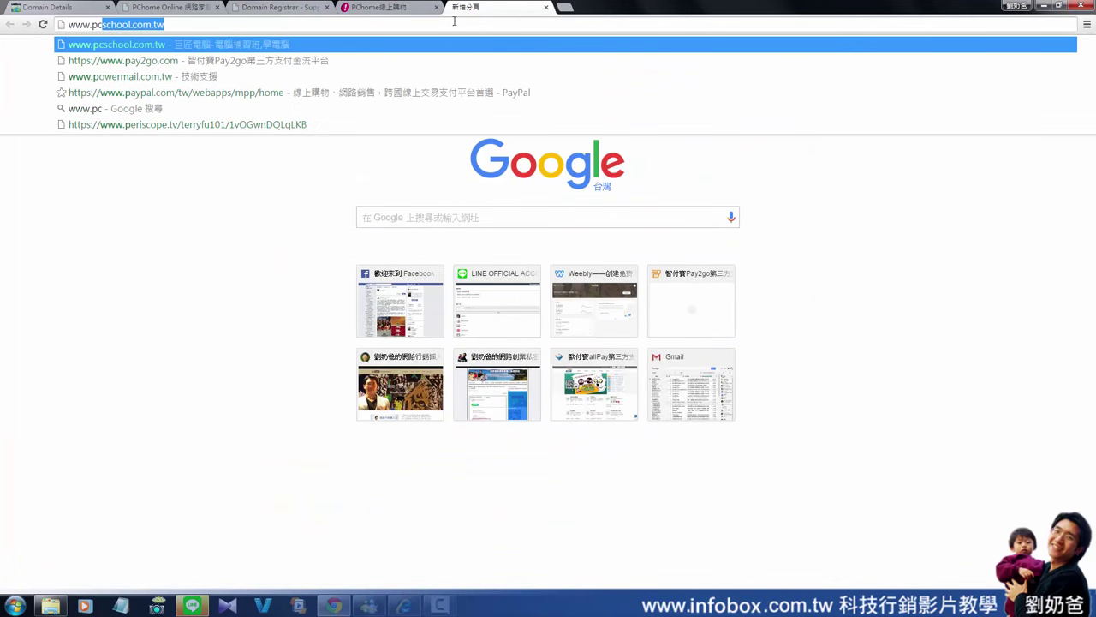
key("Return")
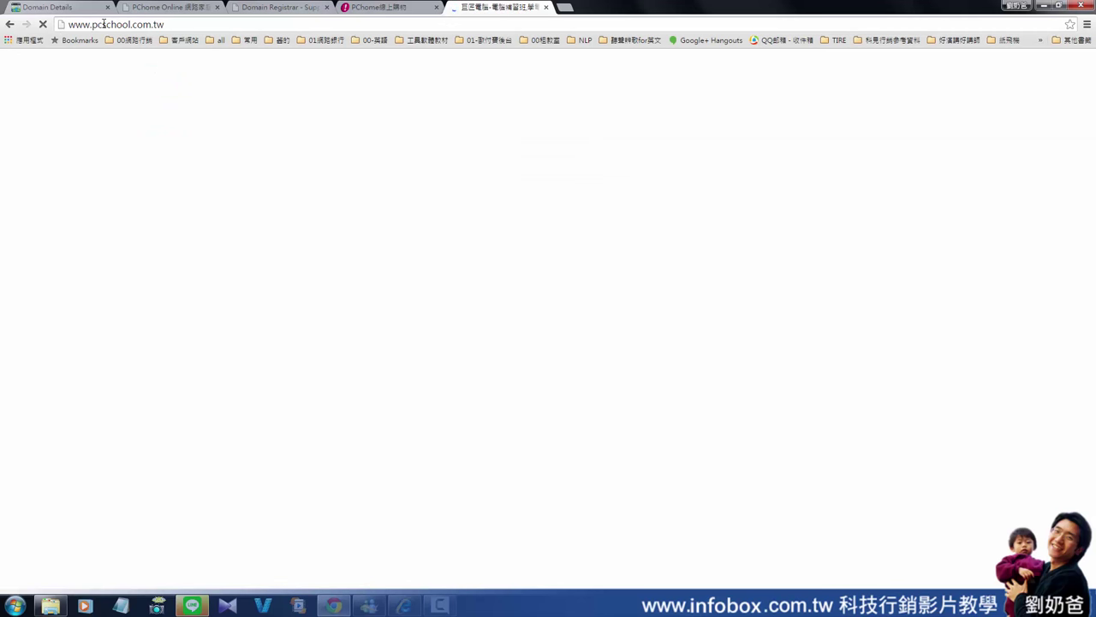
left_click_drag(102, 25, 177, 25)
type("home")
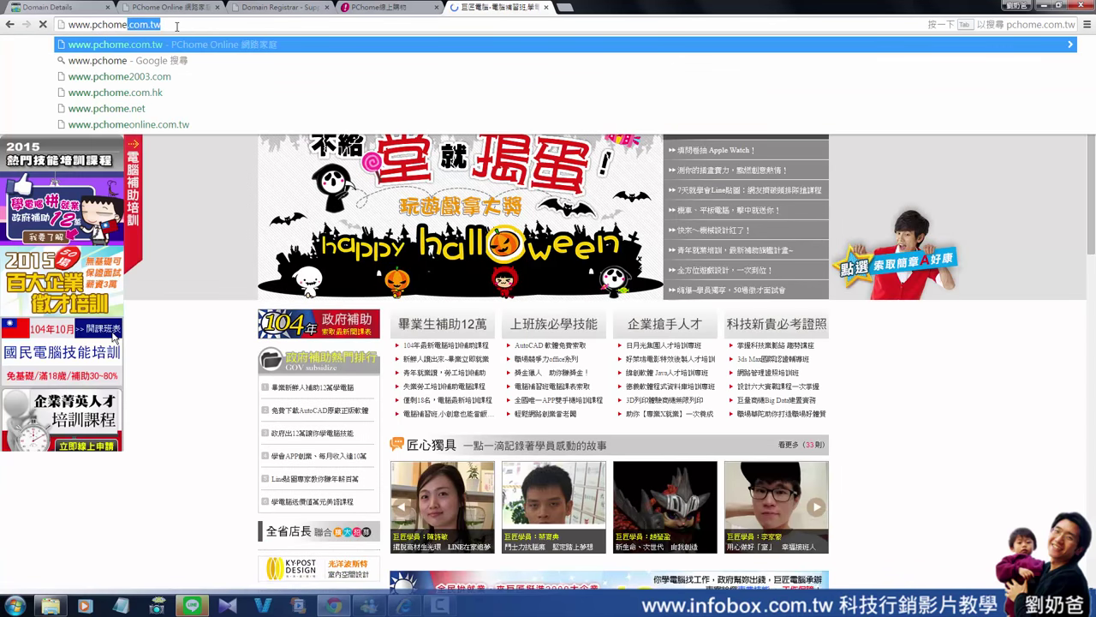
key("Return")
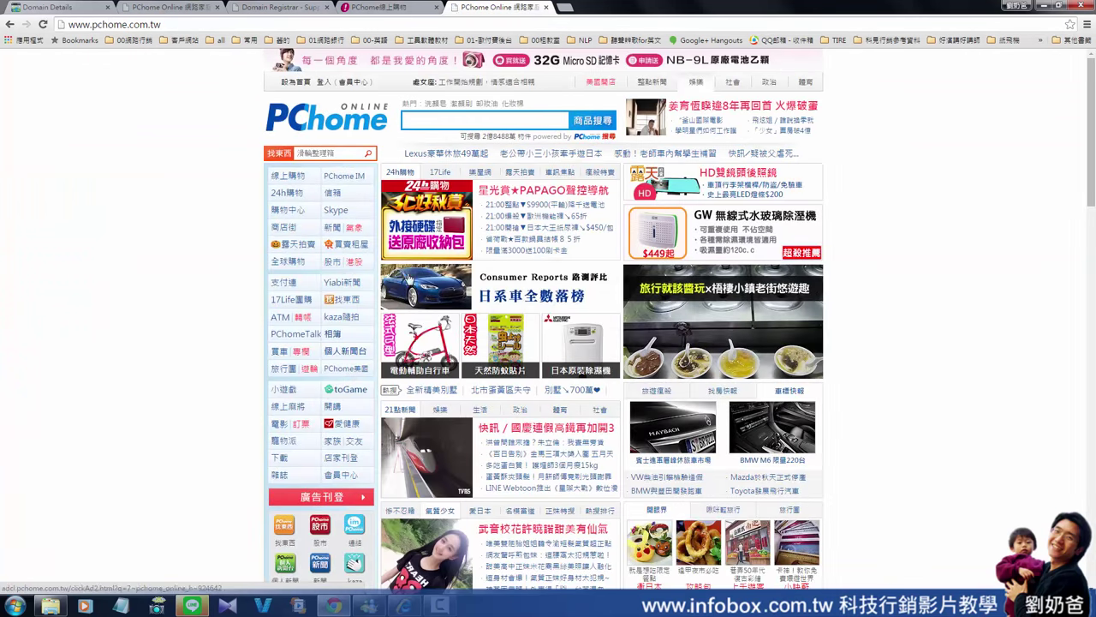
Open store.pchome.com.tw in a new browser tab as another subdomain example and highlight the loaded address.
left_click(565, 7)
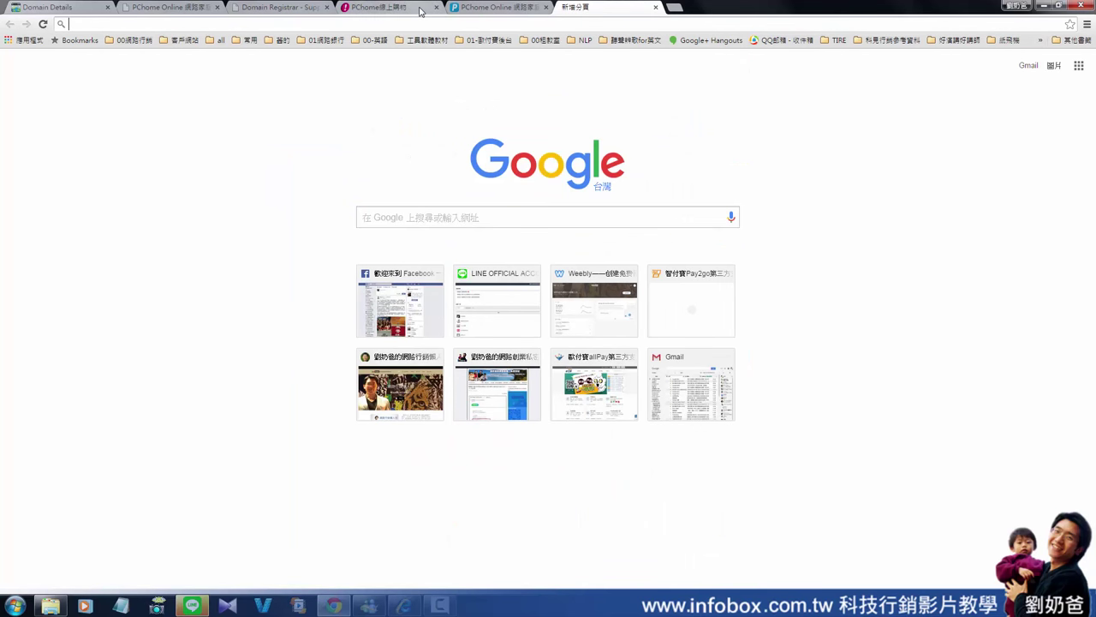
type("store.pchom")
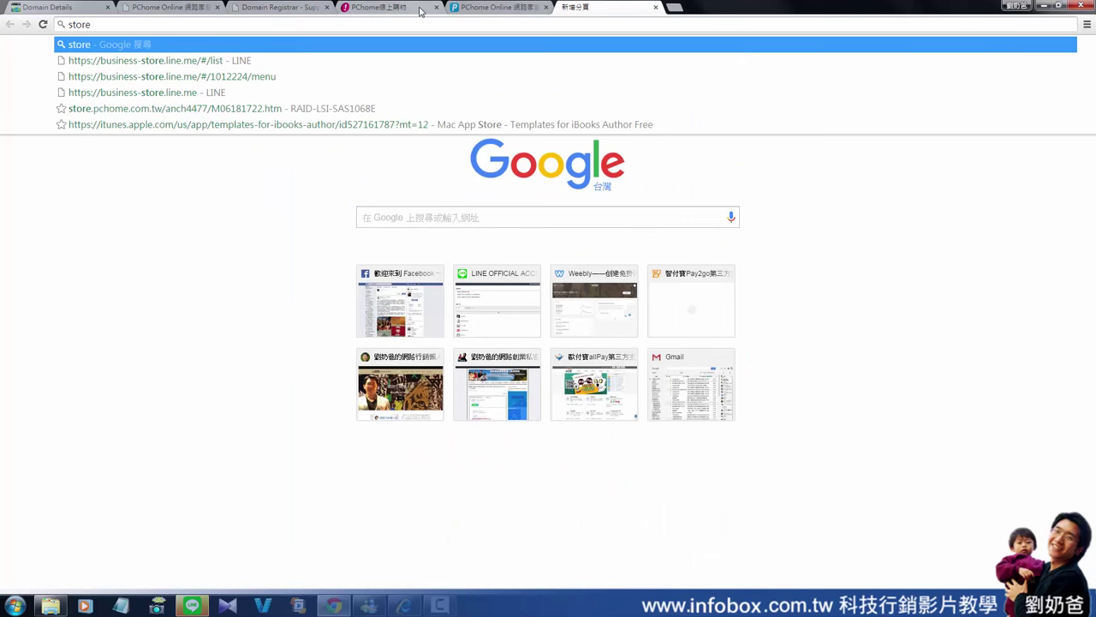
type("e.com.tw")
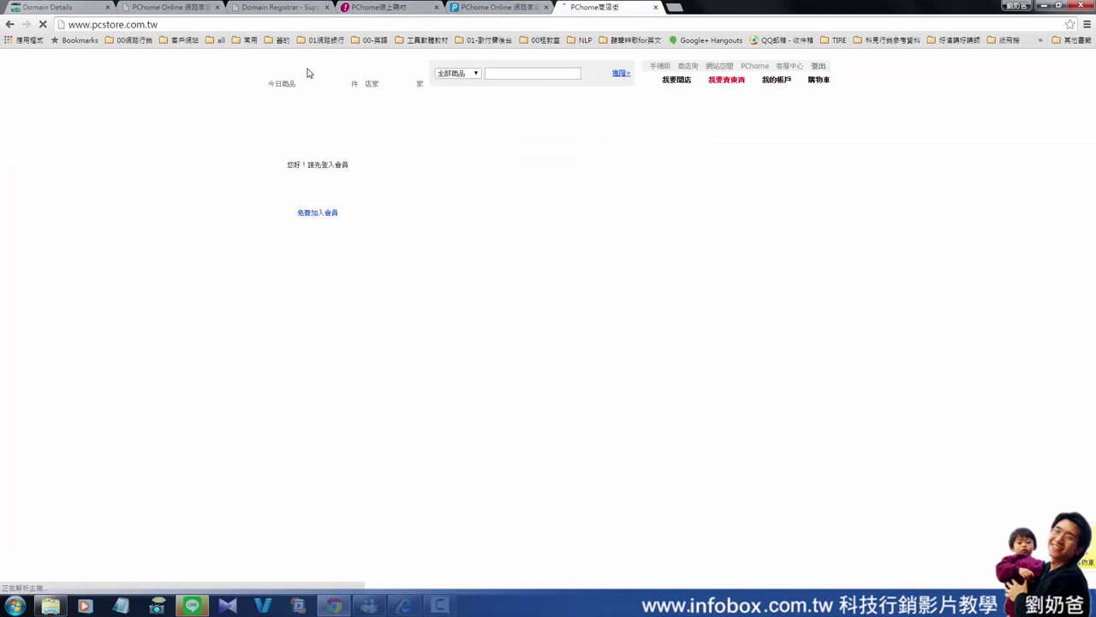
left_click(163, 24)
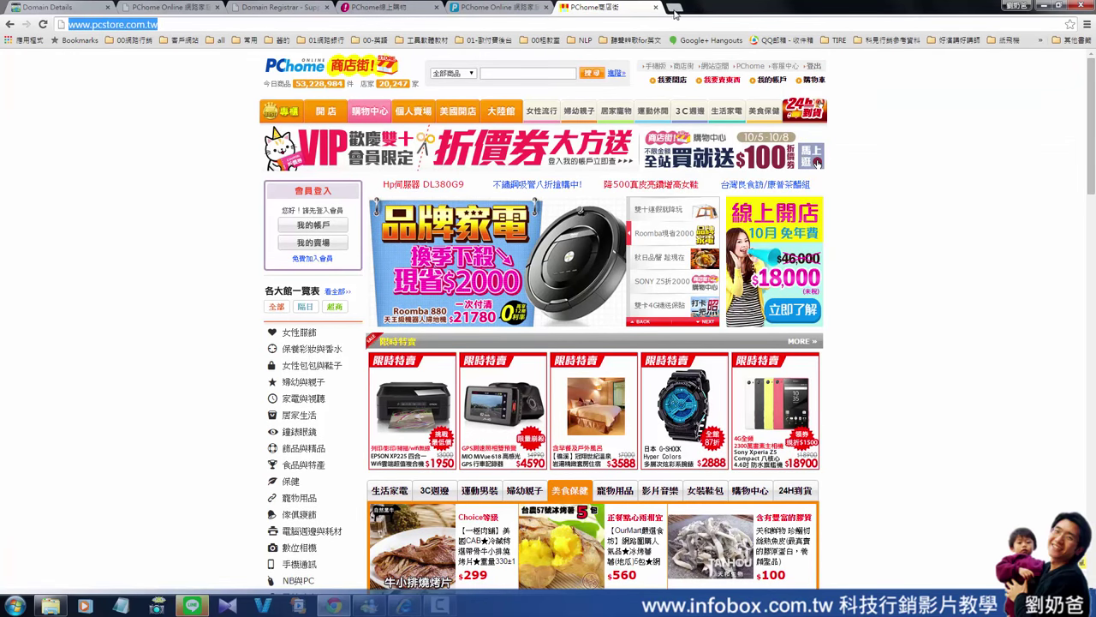
left_click(177, 25)
triple_click(141, 25)
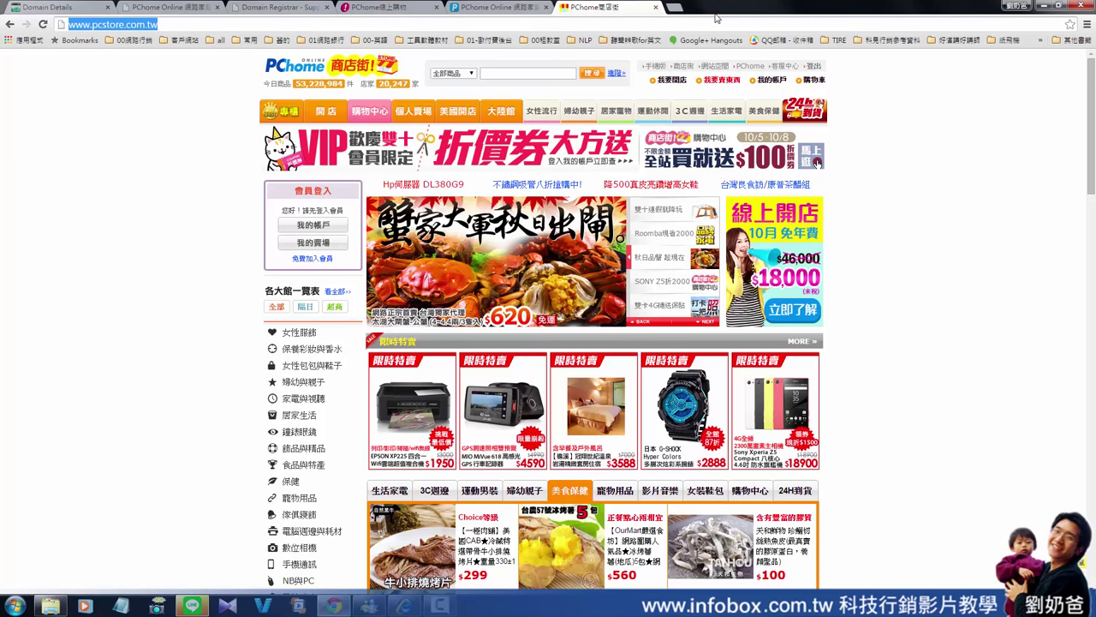
Load myname.pchome.com.tw in the same tab and highlight the pchome.com.tw part of its address.
type("my")
key("Return")
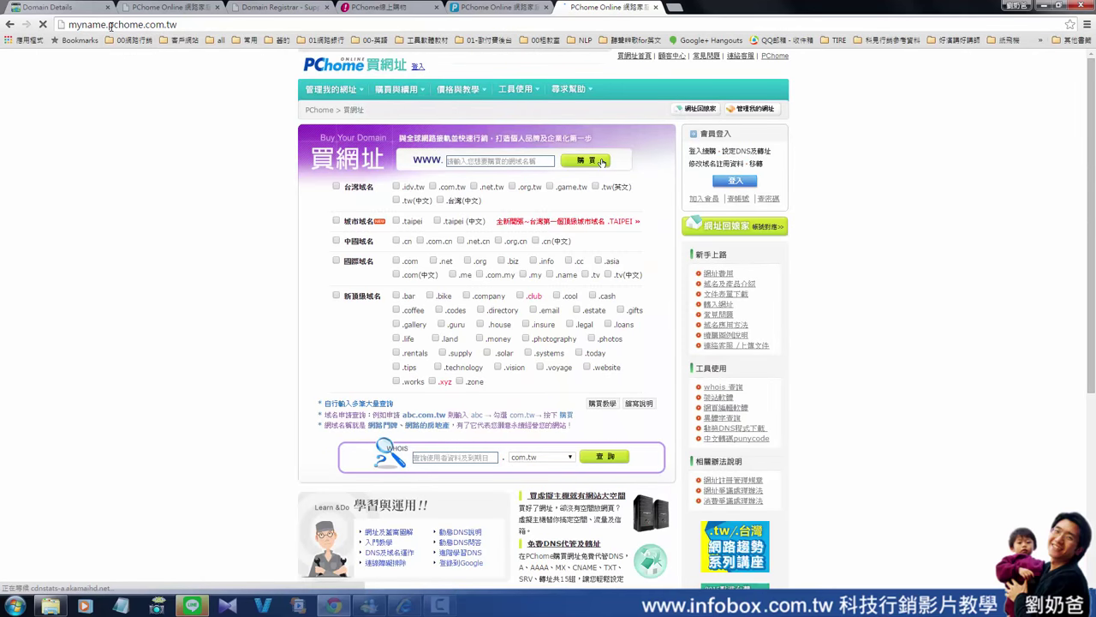
left_click_drag(108, 25, 184, 24)
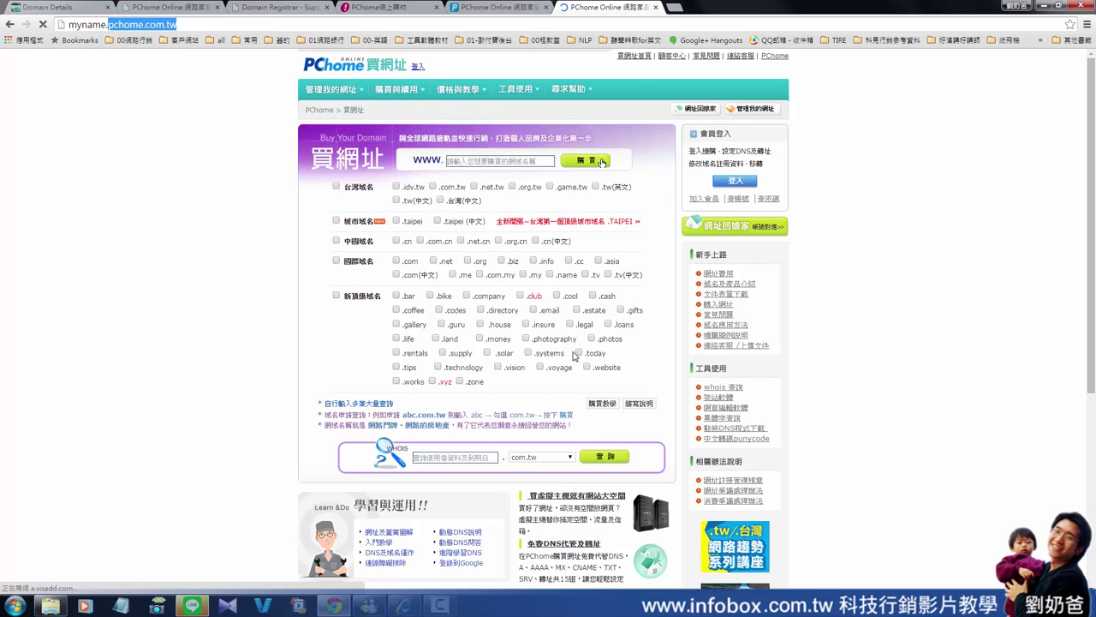
left_click(501, 7)
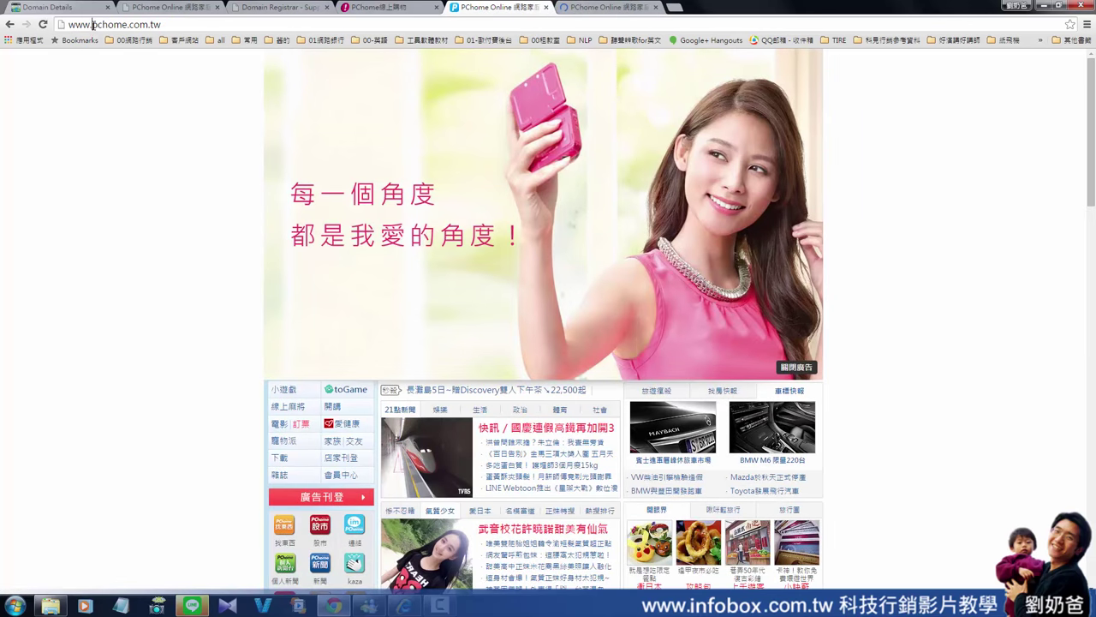
left_click_drag(92, 24, 171, 24)
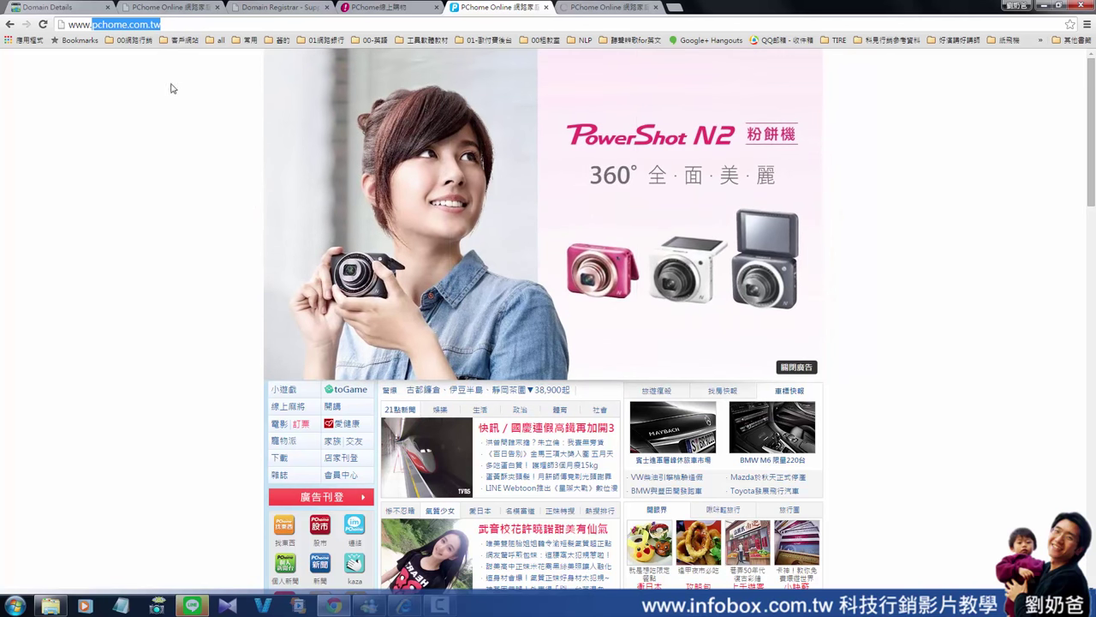
scroll(366, 304, "down", 7)
scroll(363, 295, "up", 4)
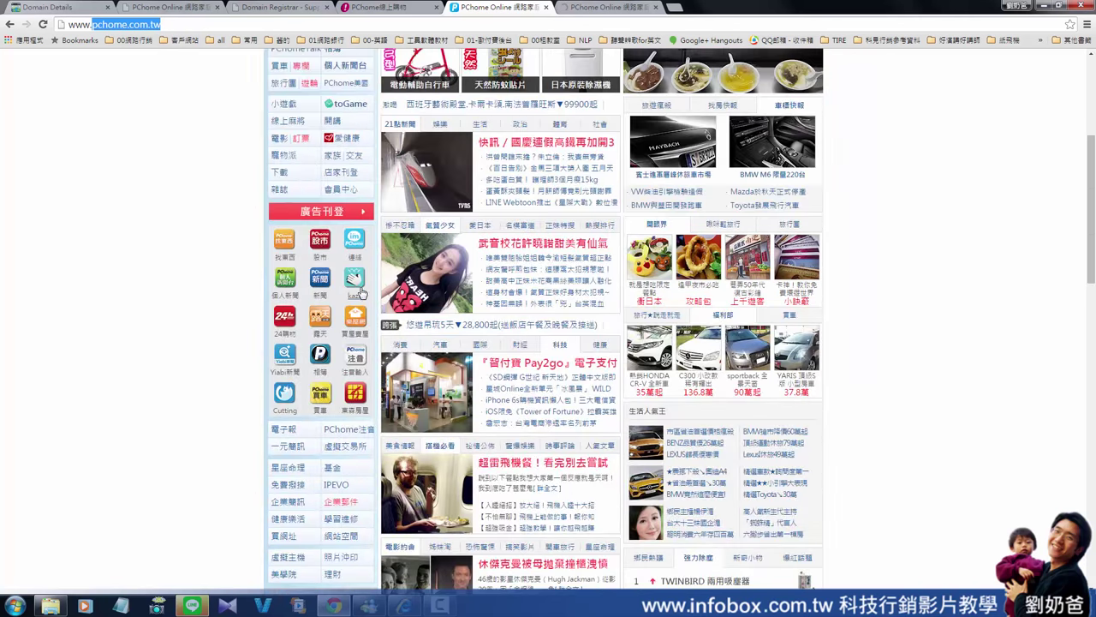
scroll(363, 294, "up", 3)
left_click_drag(91, 25, 185, 24)
left_click(186, 24)
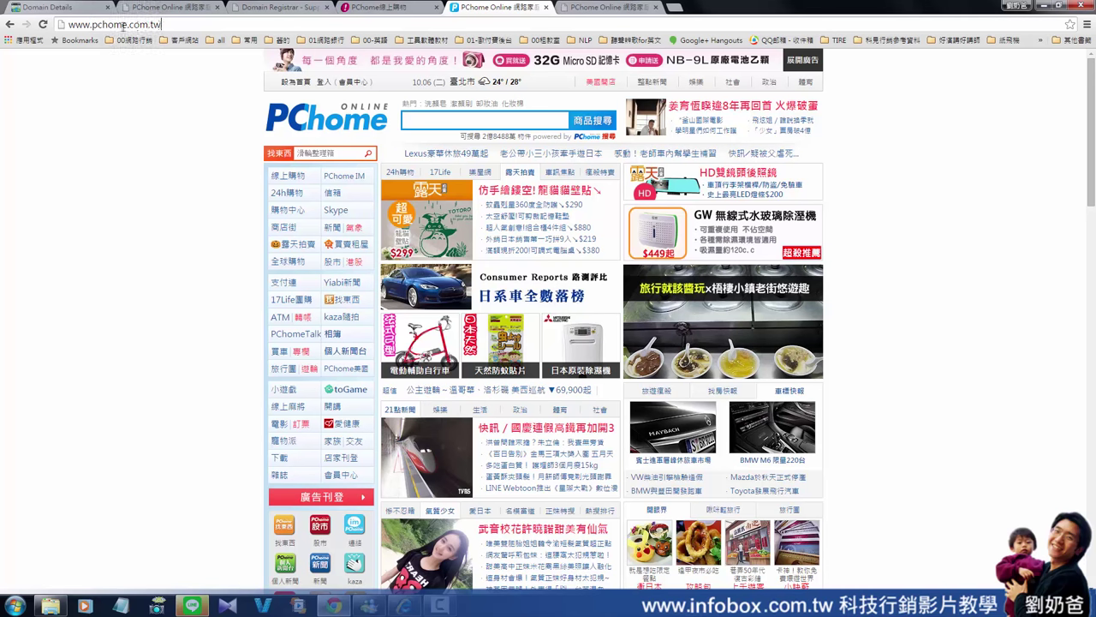
left_click_drag(165, 24, 63, 25)
left_click(76, 25)
Compare the myname.pchome.com.tw address with the shopping.pchome.com.tw tab, highlighting the latter's main domain and its shopping prefix.
left_click(578, 11)
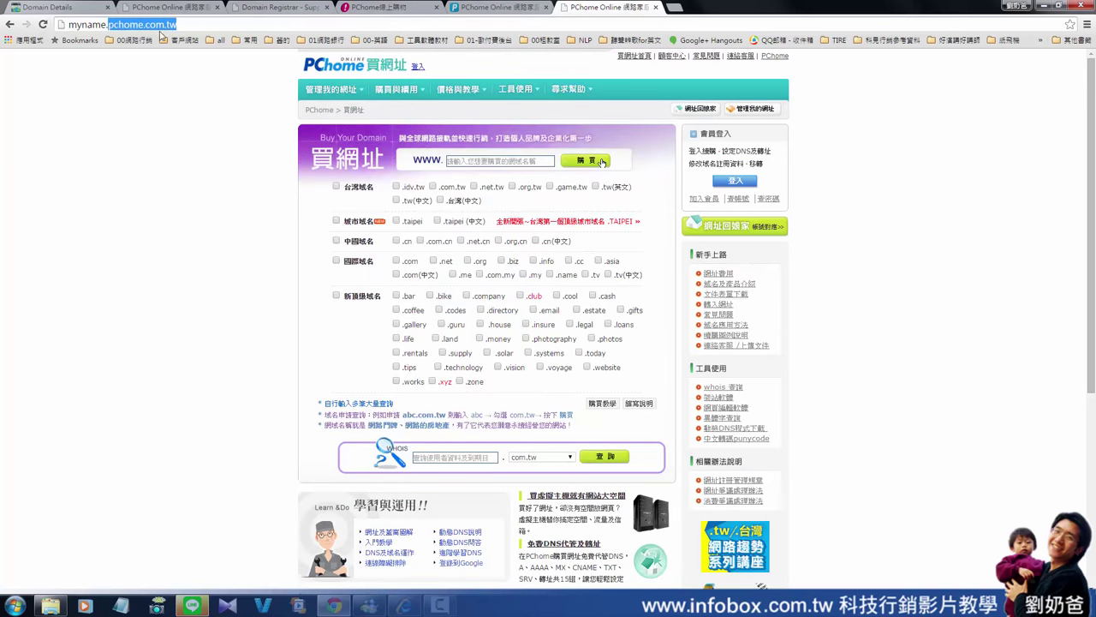
left_click(398, 8)
left_click_drag(118, 24, 199, 25)
left_click(119, 25)
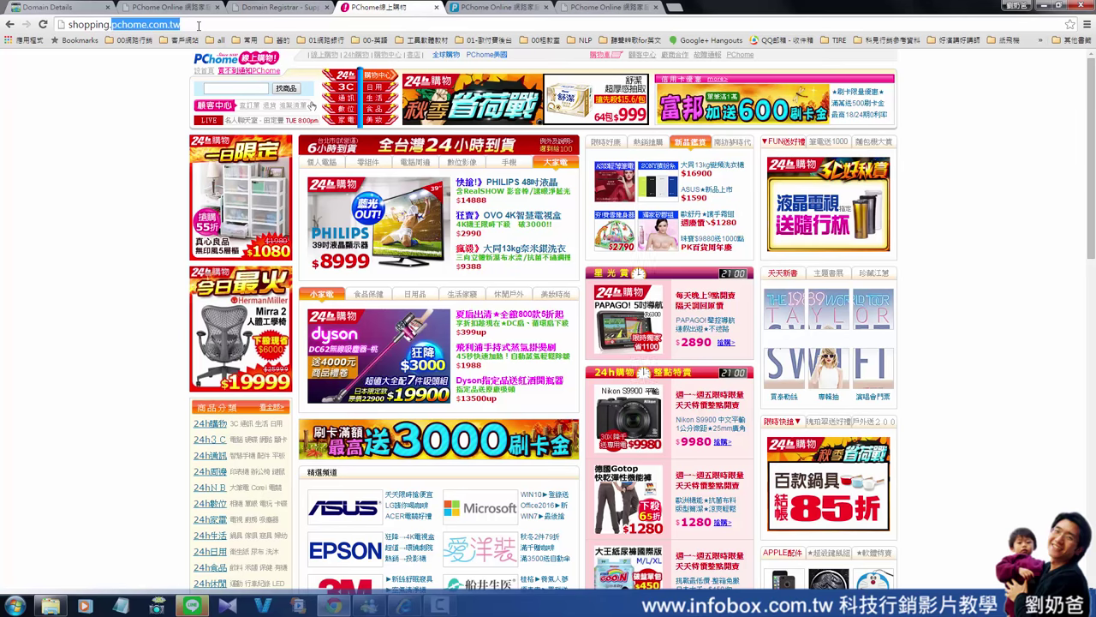
left_click(107, 24)
double_click(101, 24)
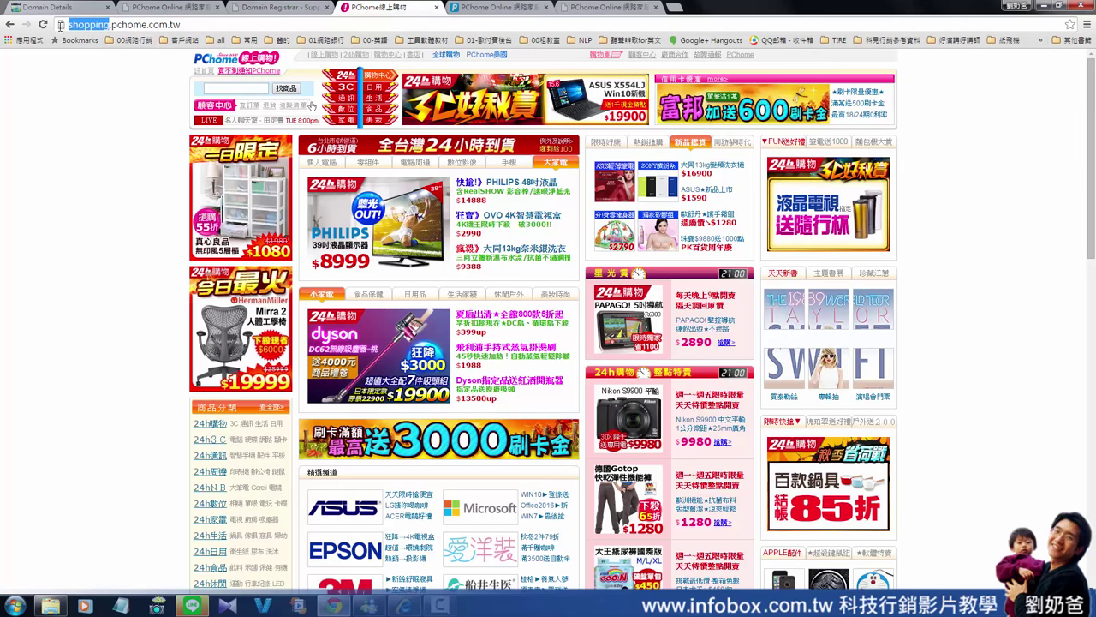
Compare the www, myname and shopping prefixes across the PChome tabs and highlight the full shopping.pchome.com.tw address.
left_click(486, 9)
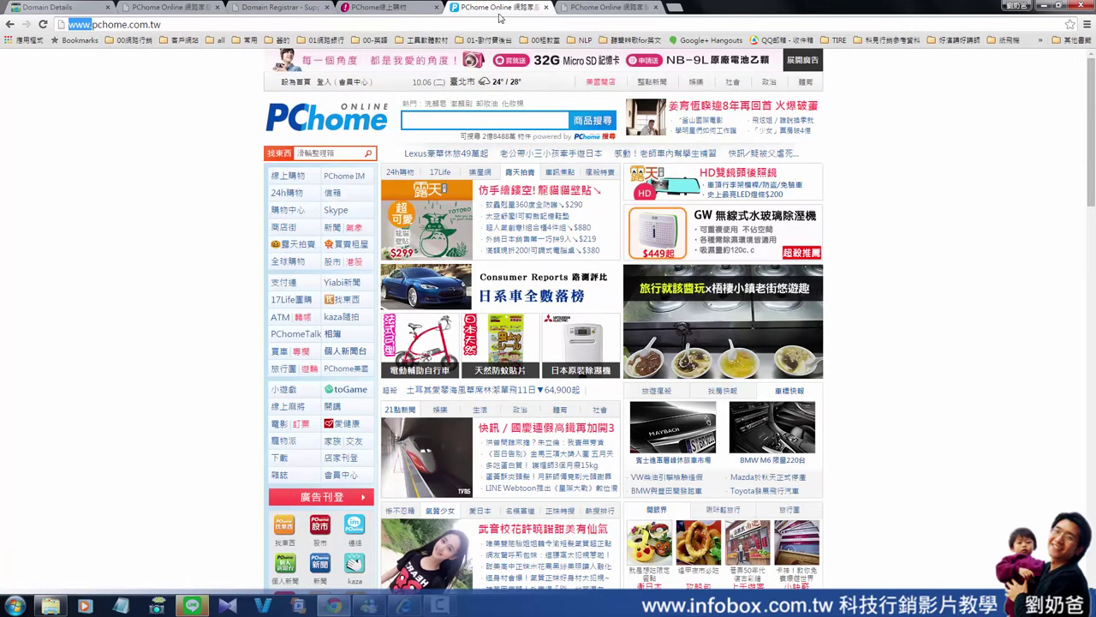
key("ctrl+Tab")
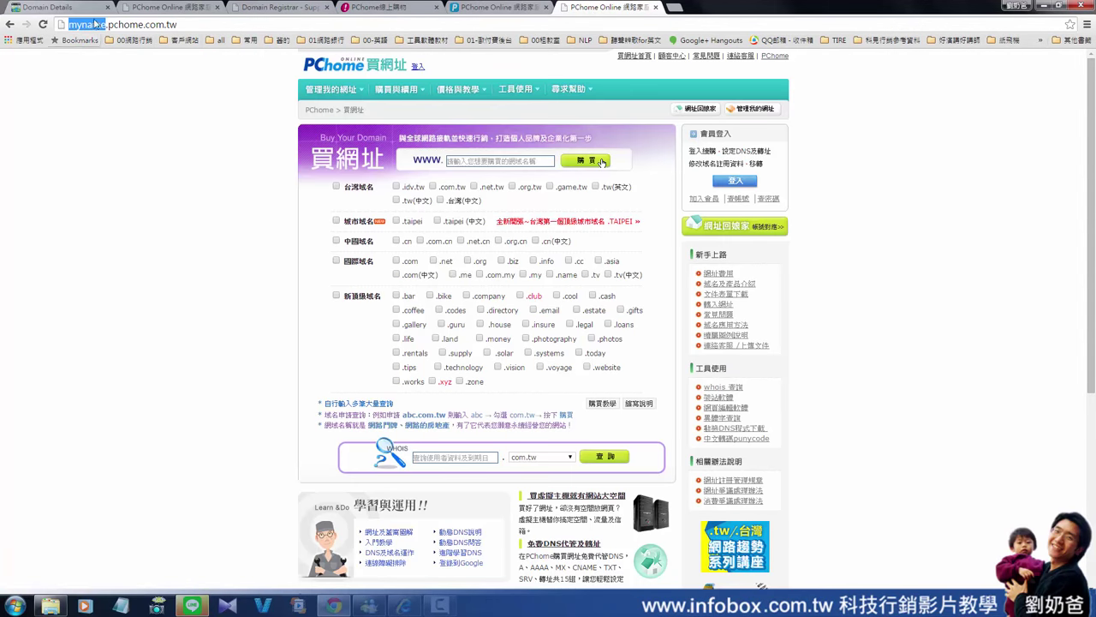
left_click(486, 13)
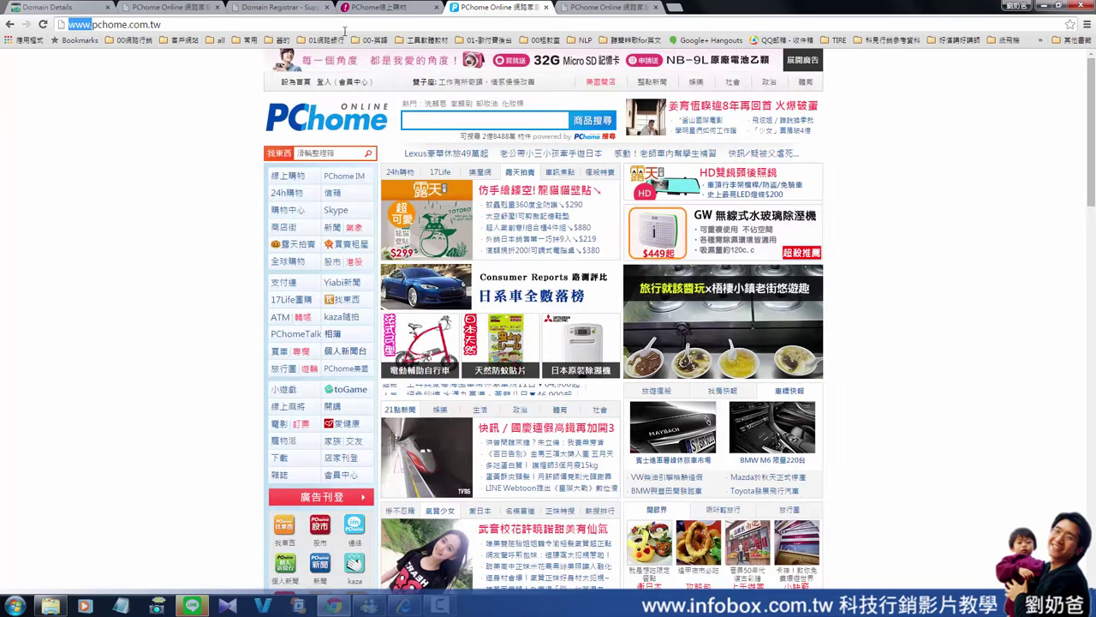
left_click(396, 11)
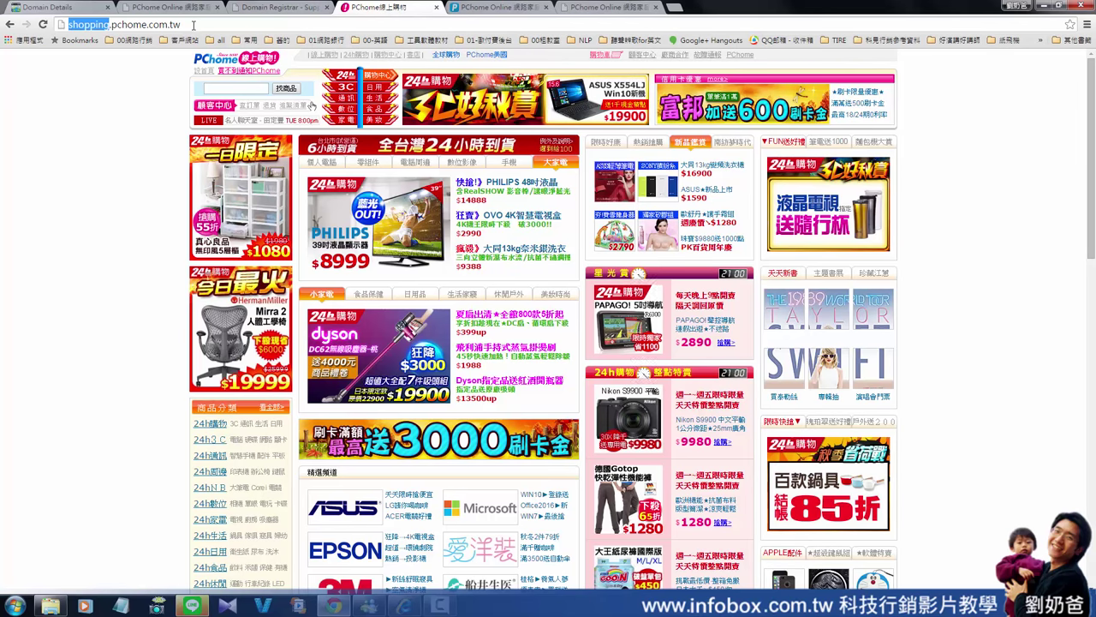
left_click_drag(194, 25, 51, 28)
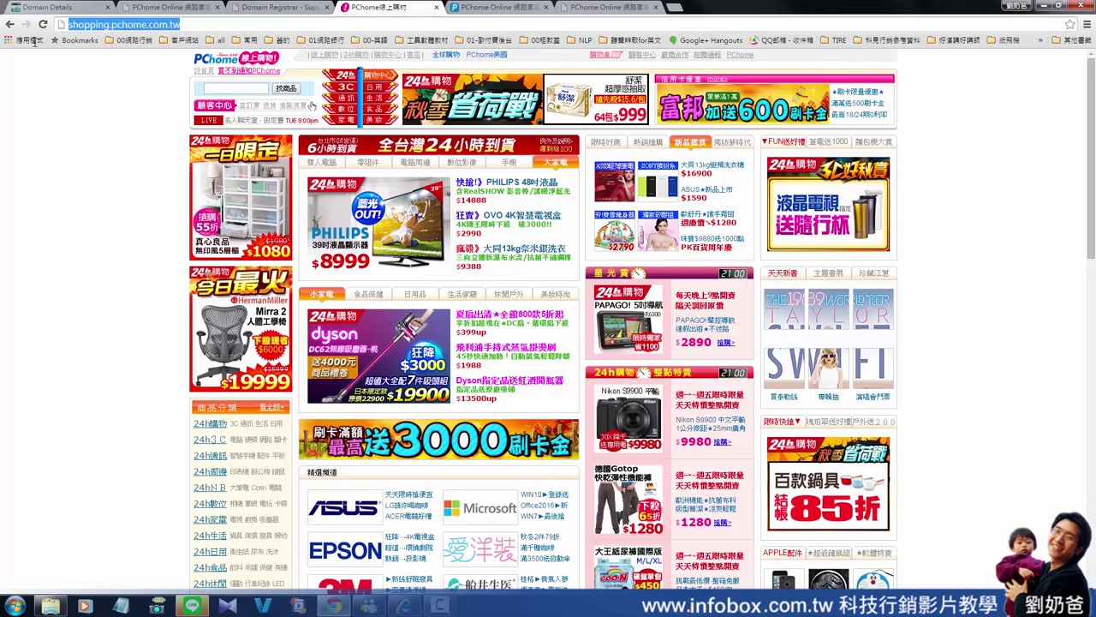
key("ctrl+Tab")
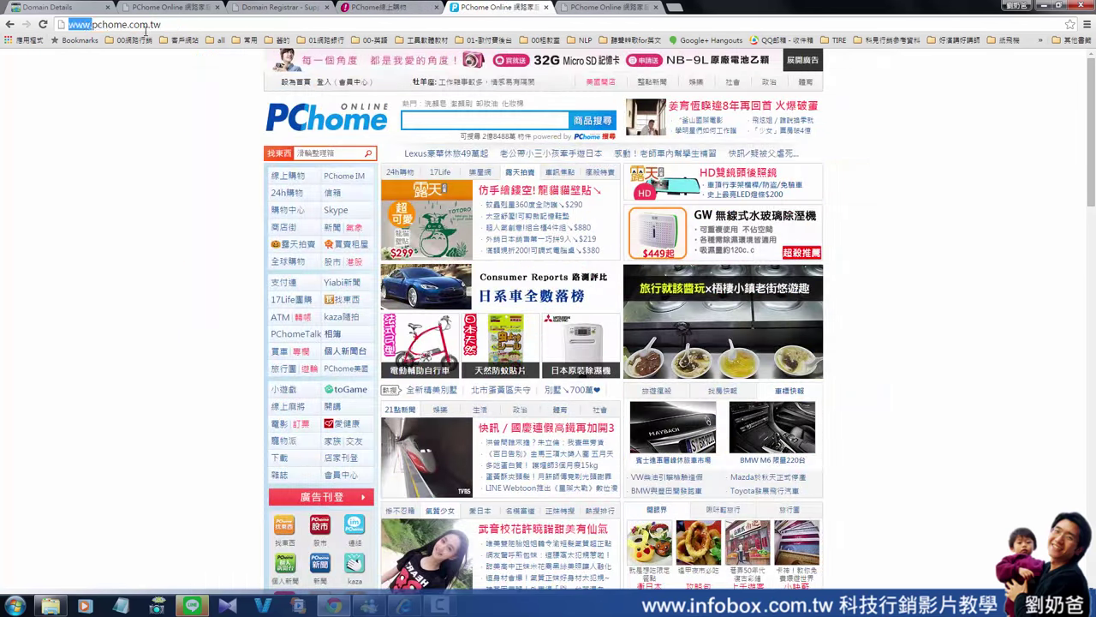
left_click(164, 24)
left_click_drag(162, 25, 92, 26)
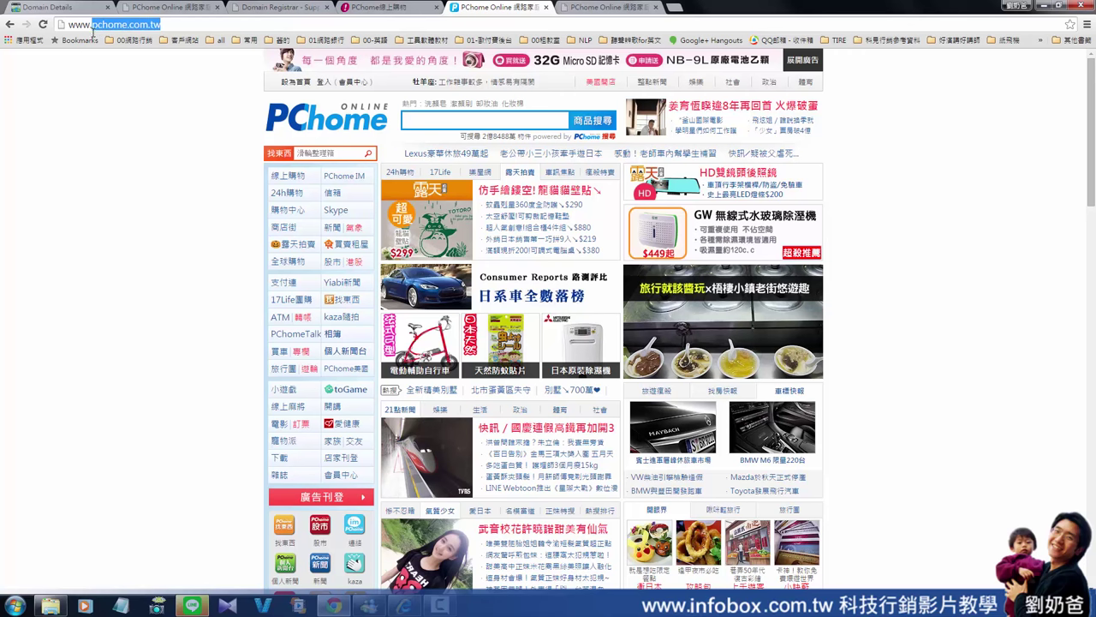
left_click(163, 25)
left_click_drag(163, 25, 93, 26)
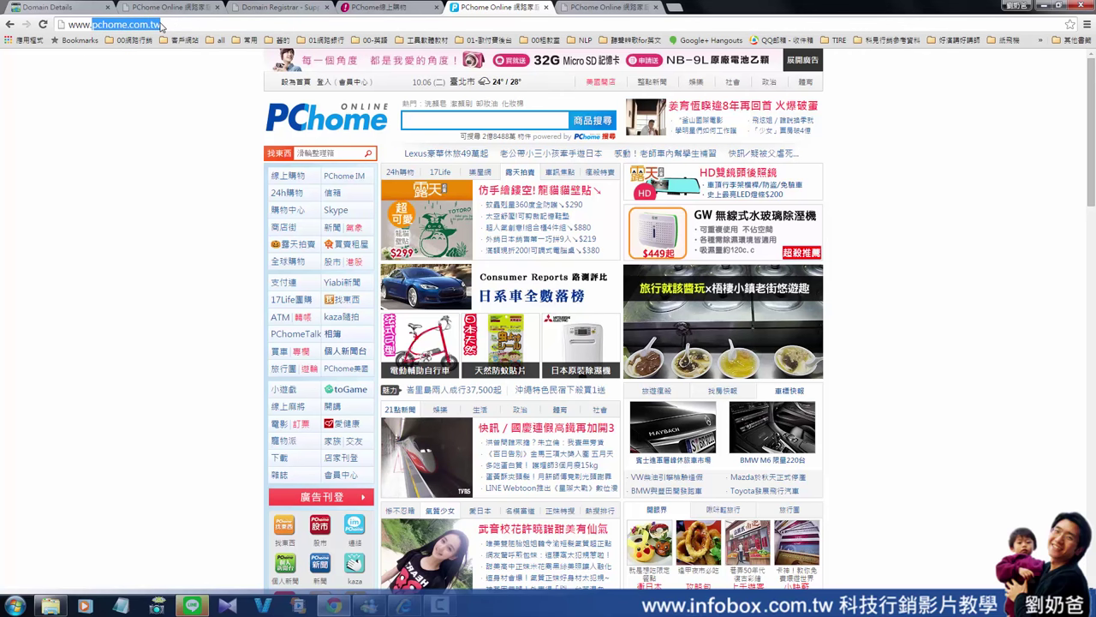
key("ctrl+Tab")
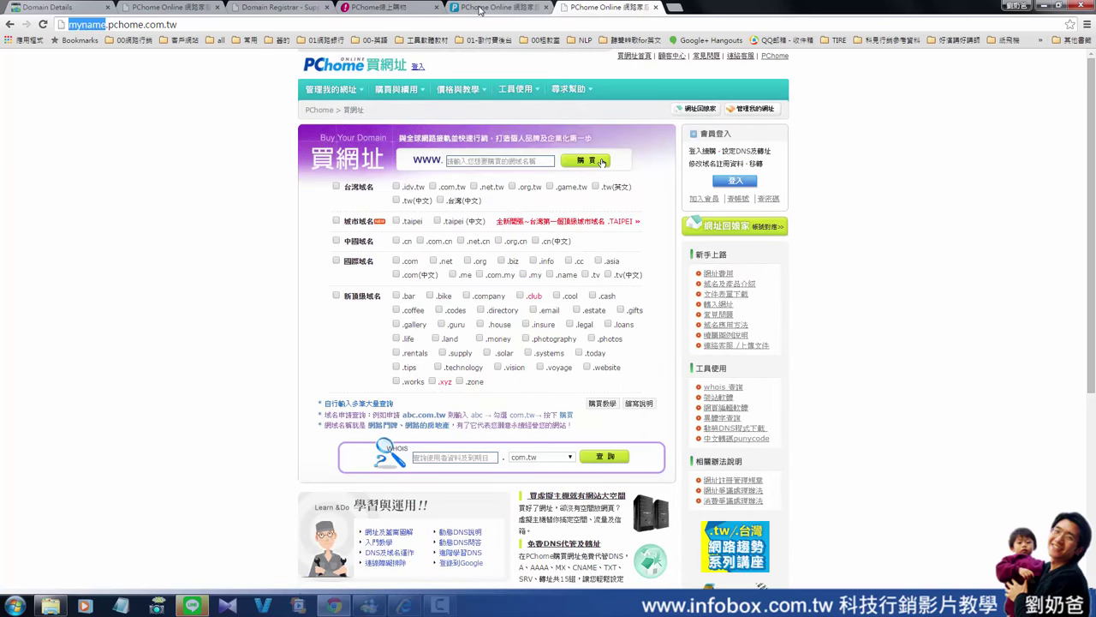
Check Weebly's domain setup article, return to the GoDaddy zone file and save its pending record changes, closing the confirmation.
left_click(279, 7)
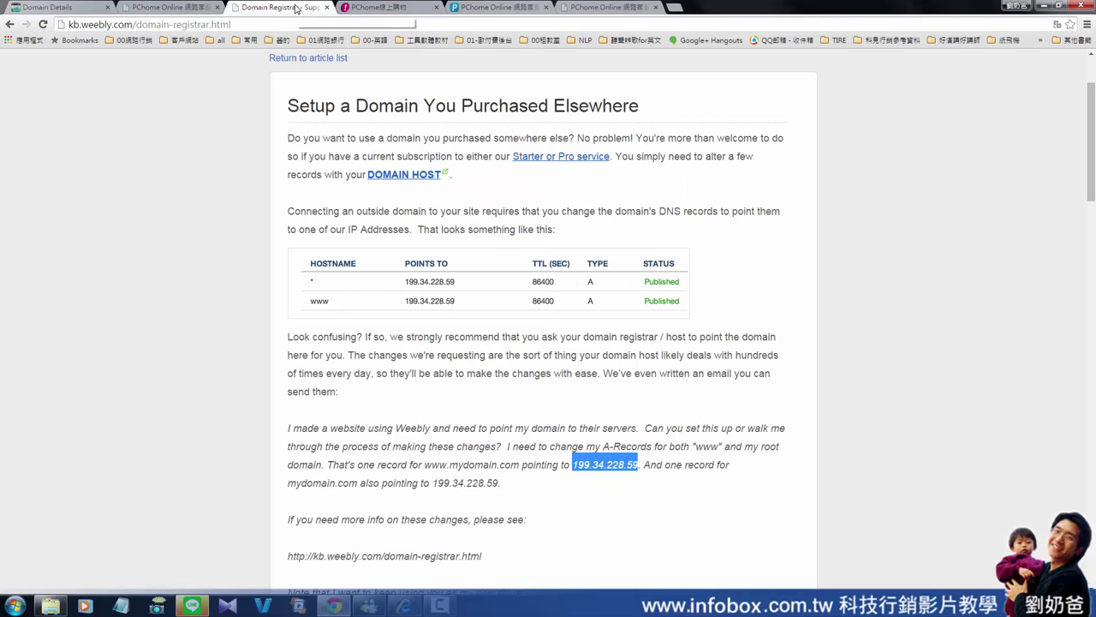
left_click(69, 9)
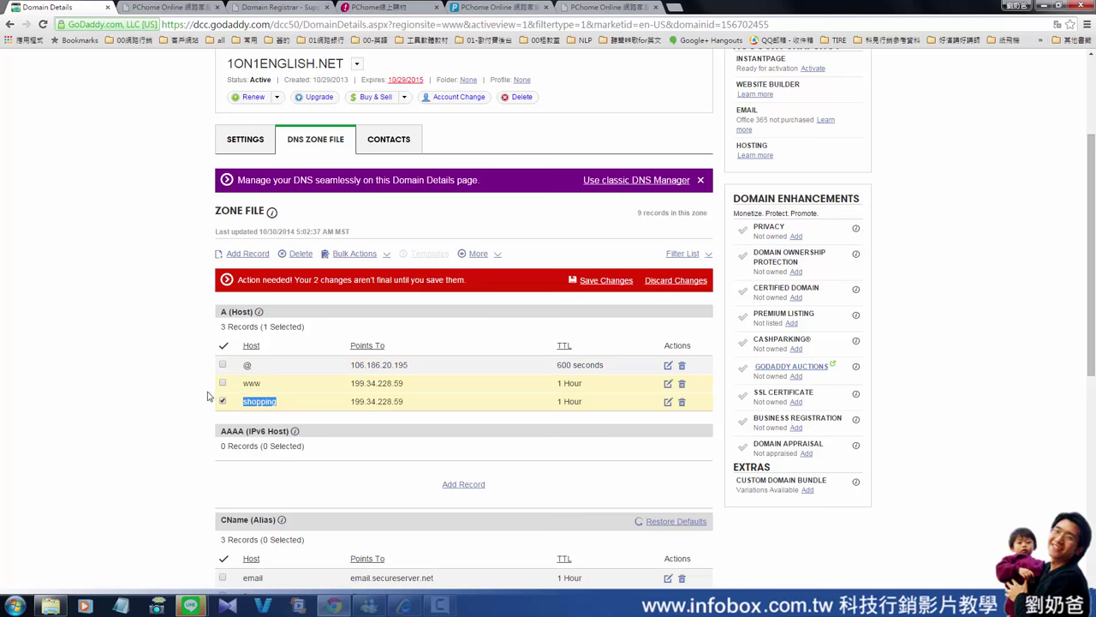
scroll(227, 392, "down", 5)
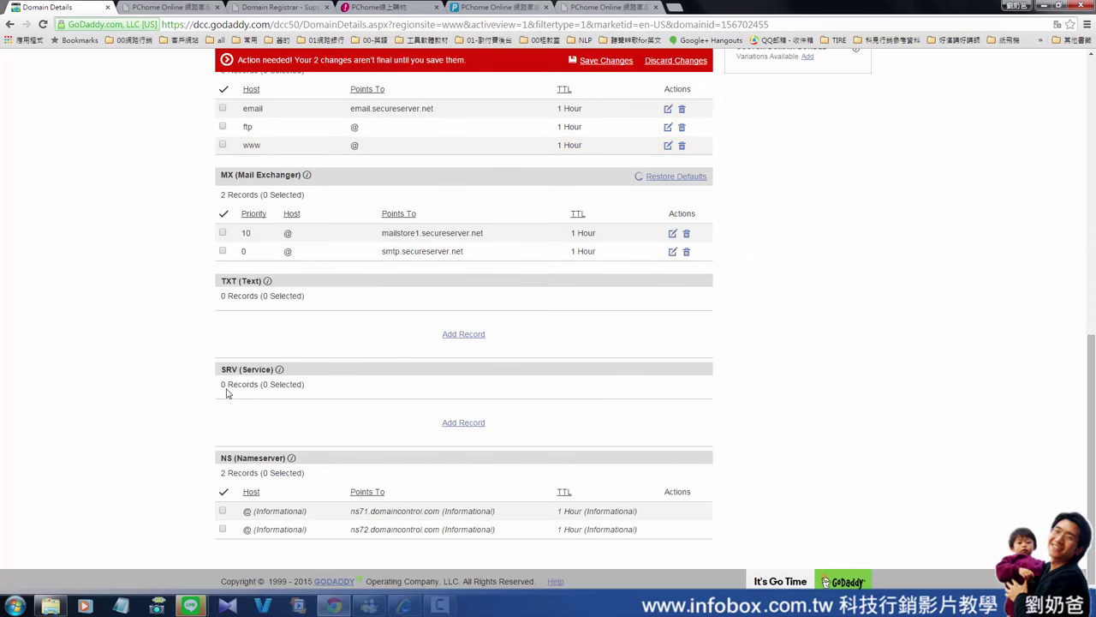
scroll(227, 392, "up", 3)
scroll(227, 389, "up", 1)
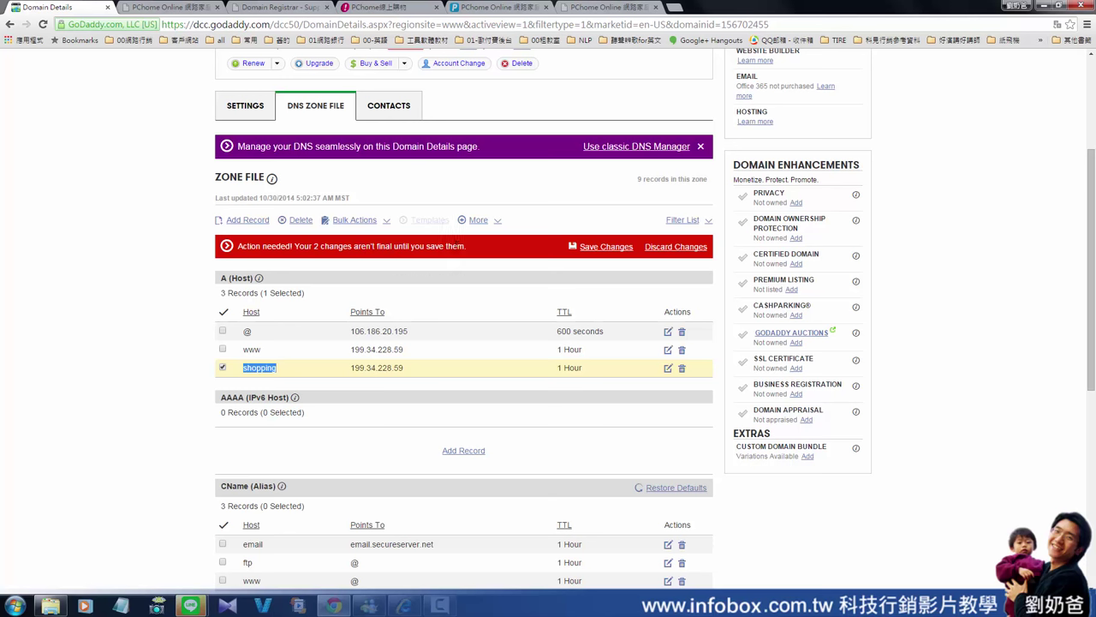
left_click(613, 246)
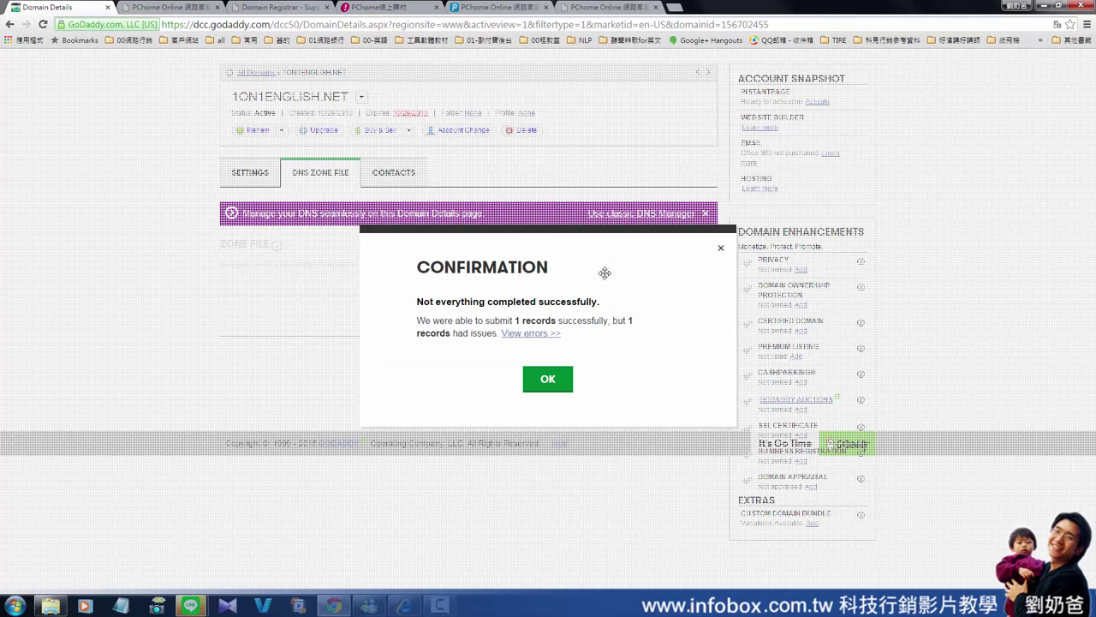
left_click(555, 380)
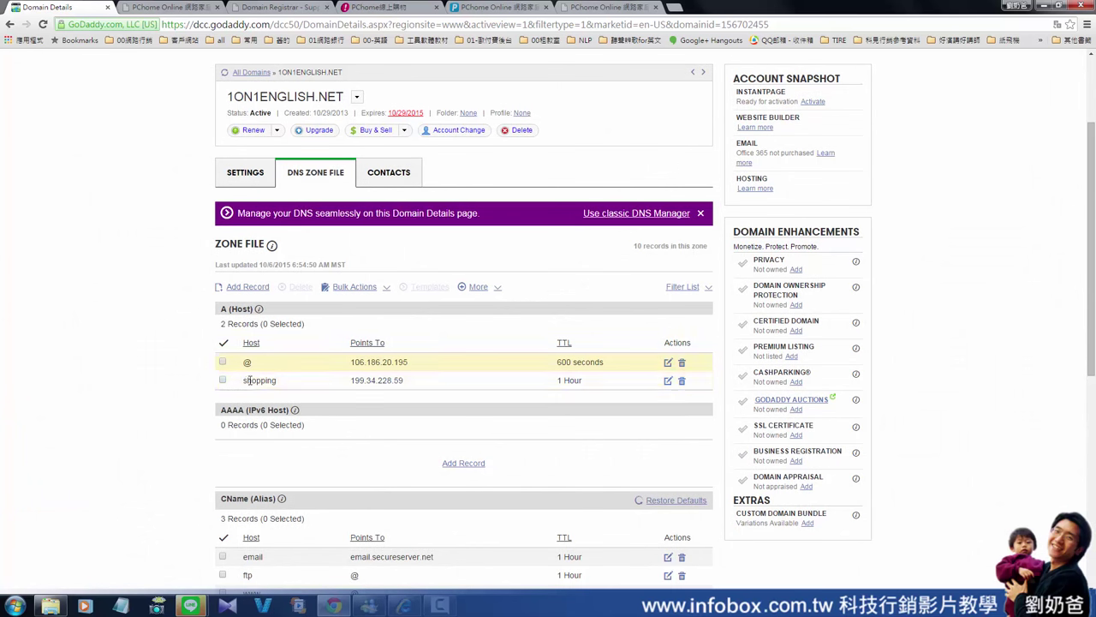
Review the saved A (Host) and CName records in the zone file and select the shopping host record.
scroll(294, 379, "down", 1)
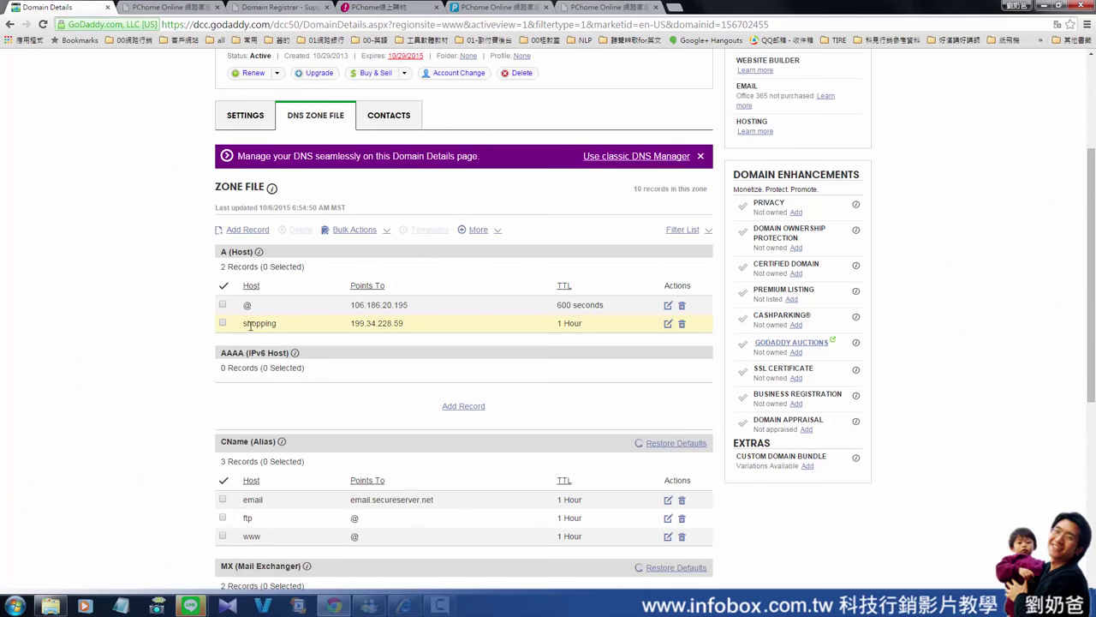
scroll(283, 330, "down", 2)
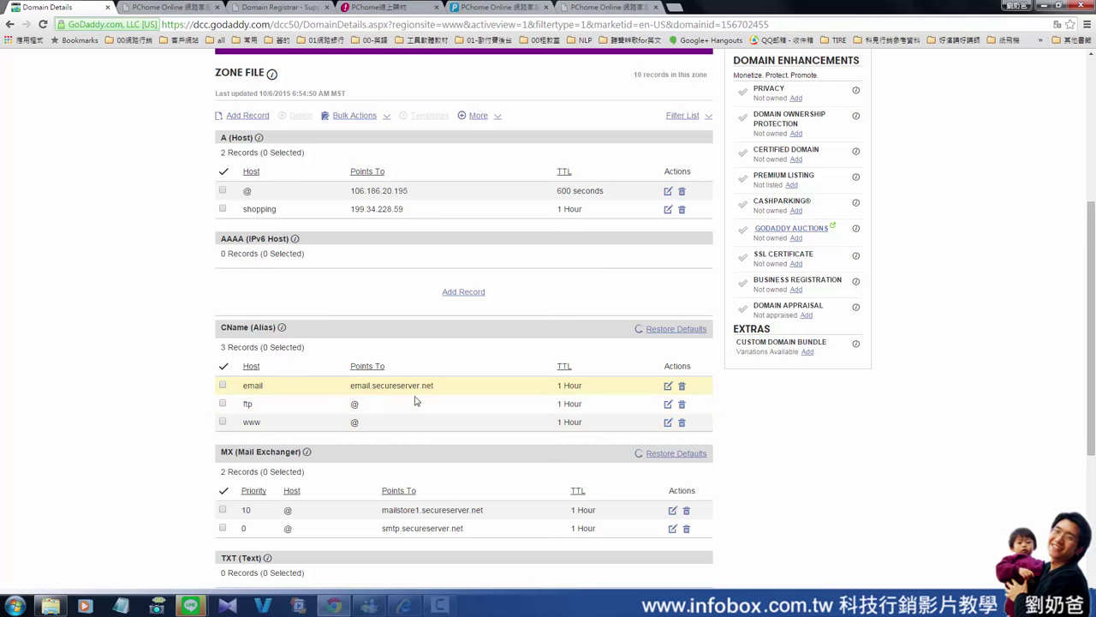
scroll(390, 407, "up", 3)
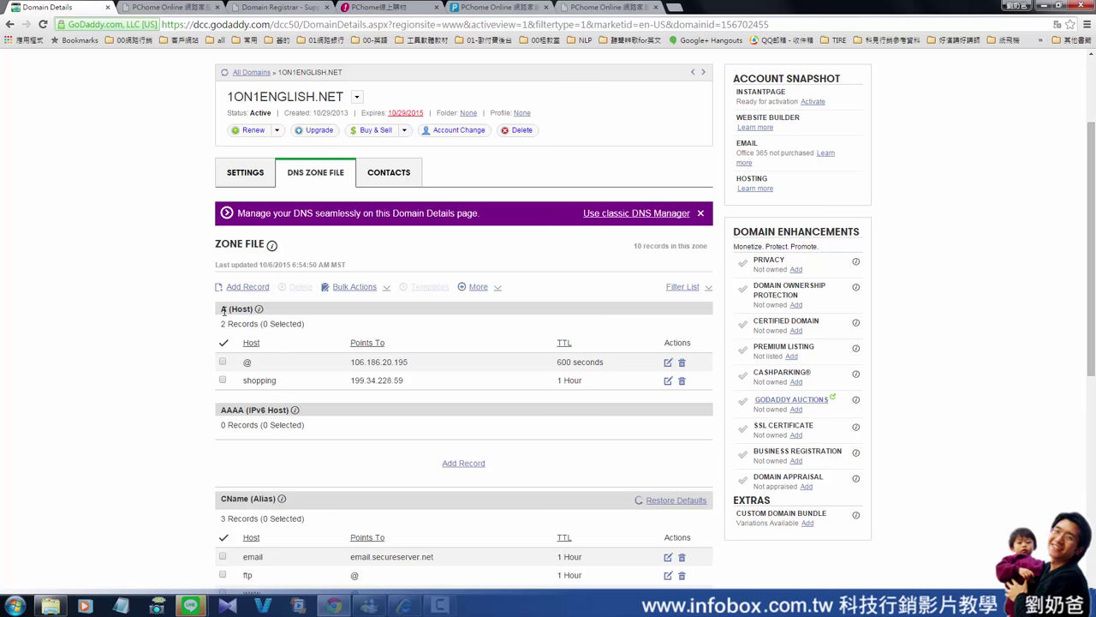
double_click(350, 381)
left_click(171, 407)
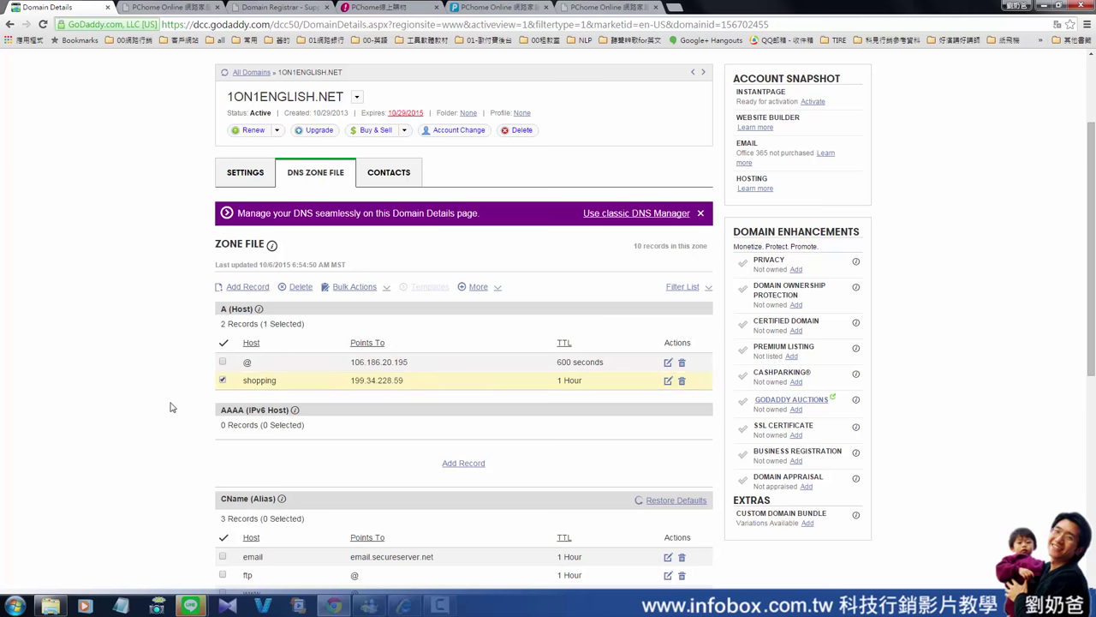
Highlight the IP address that the shopping host record points to, followed by its host name, in the A (Host) list.
double_click(283, 387)
left_click_drag(351, 380, 405, 379)
left_click(372, 388)
left_click_drag(403, 380, 352, 382)
left_click(352, 380)
left_click_drag(350, 380, 413, 381)
left_click(189, 353)
left_click_drag(404, 381, 349, 383)
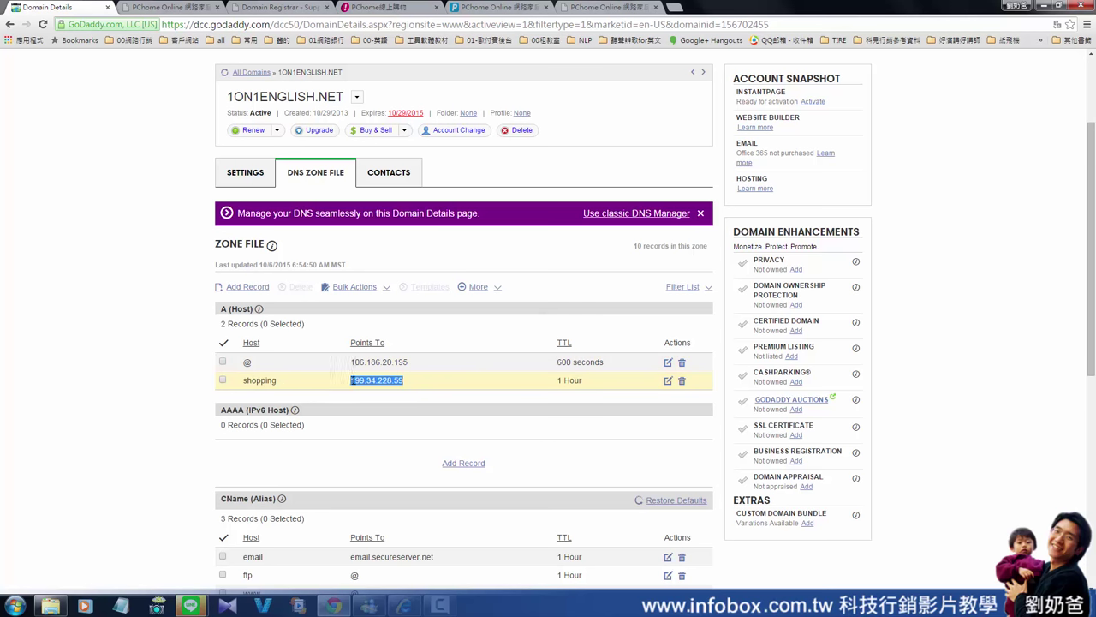
left_click_drag(277, 380, 245, 383)
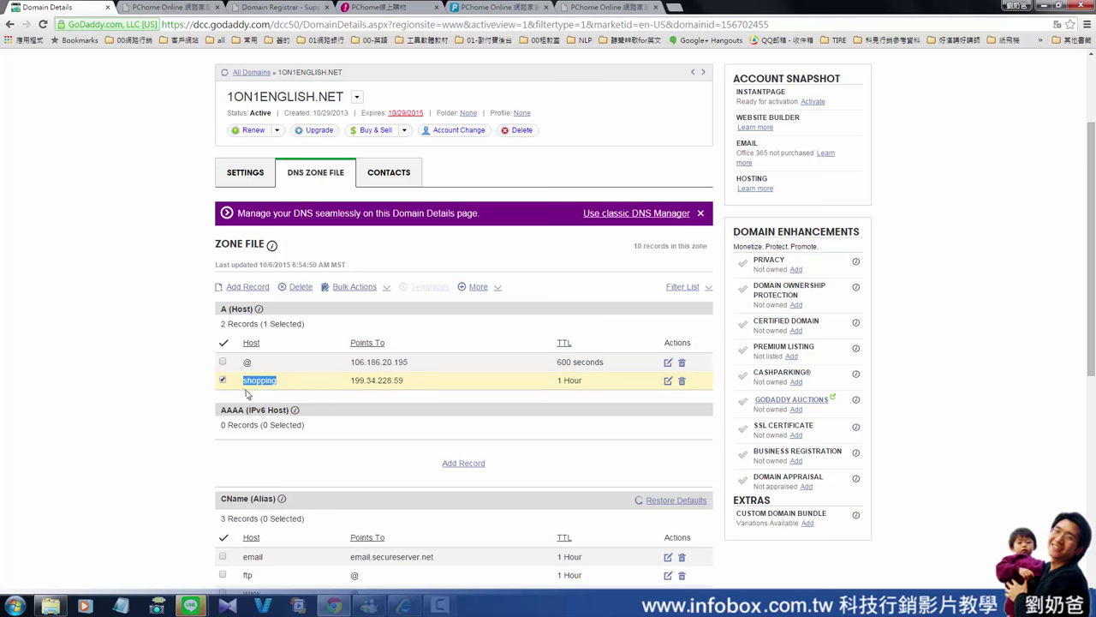
left_click(160, 371)
Go to the GoDaddy home page, search for the domain name tatqwegtqwtqtwt and select its .com version.
scroll(744, 346, "up", 2)
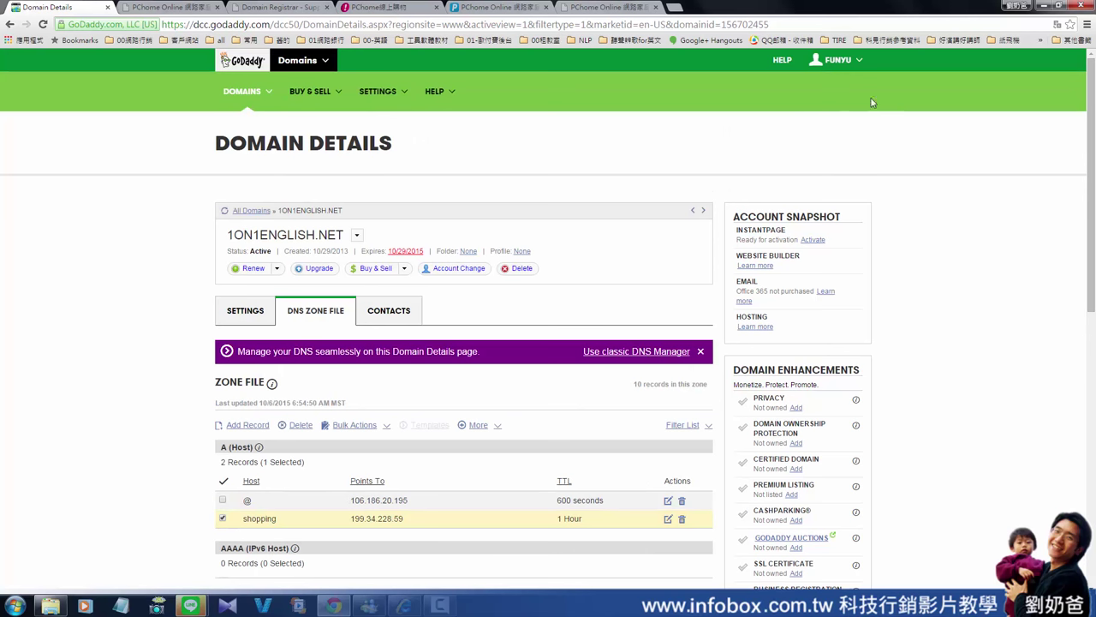
left_click(248, 93)
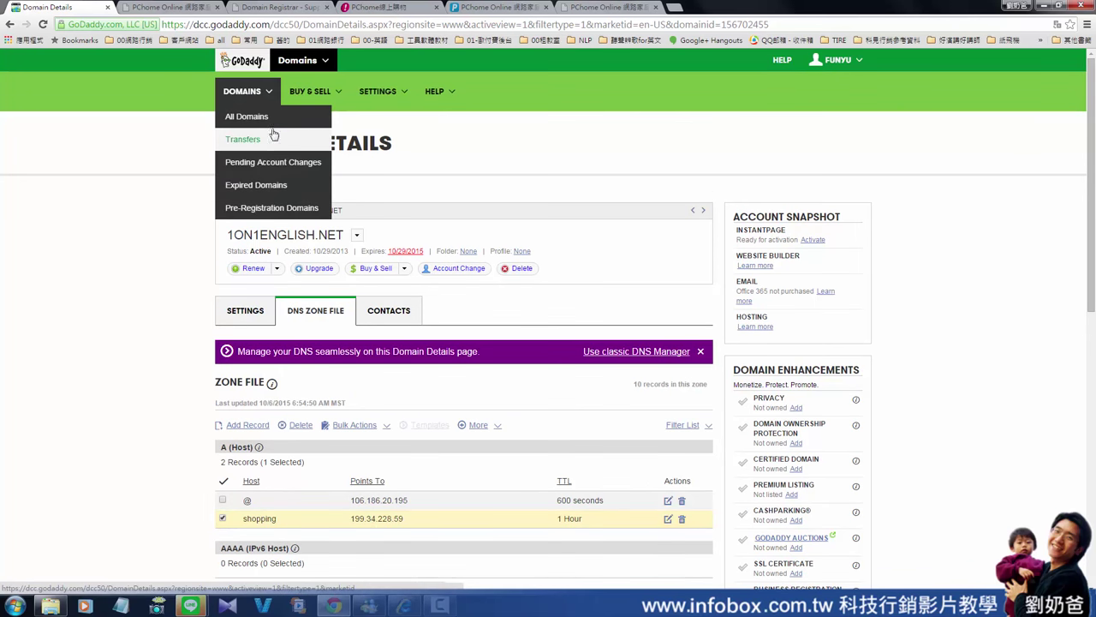
left_click(303, 96)
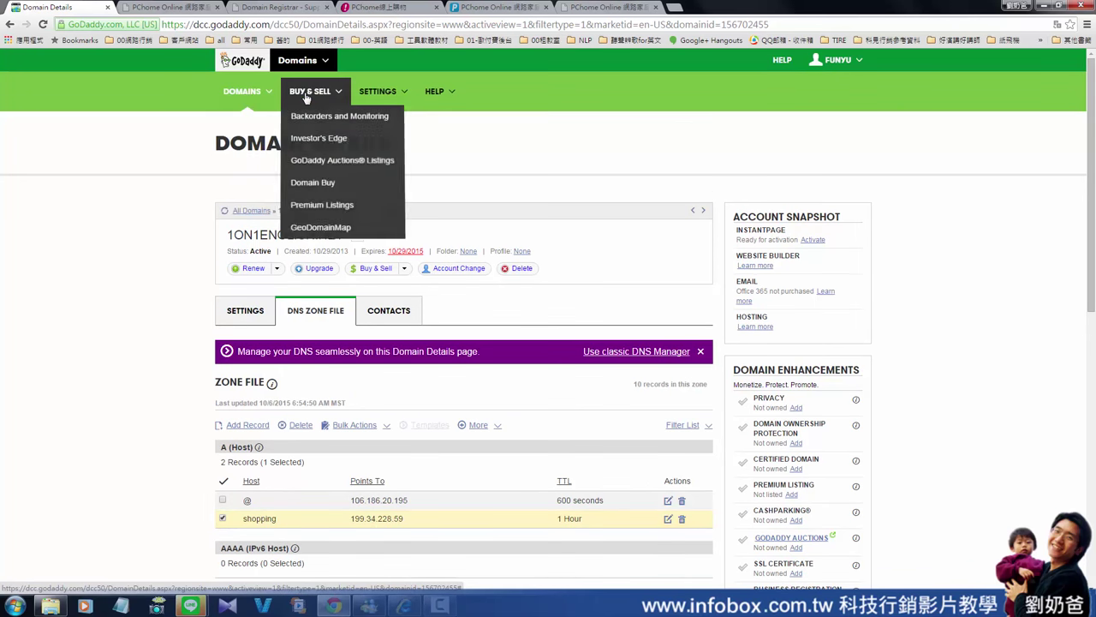
left_click(241, 68)
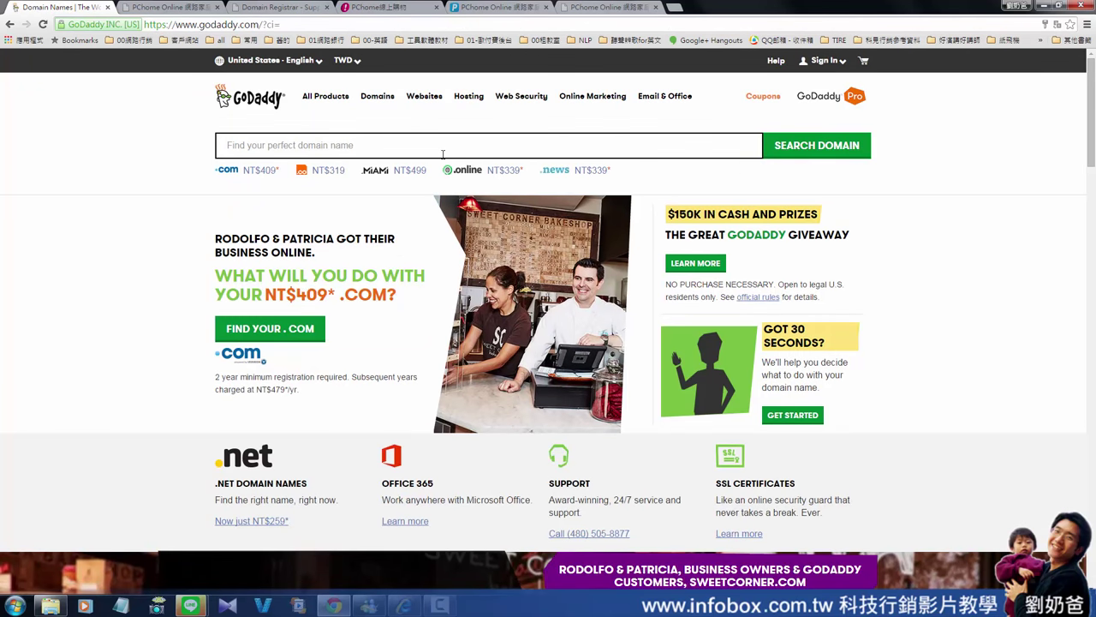
type("tatqwegtqwtqwt")
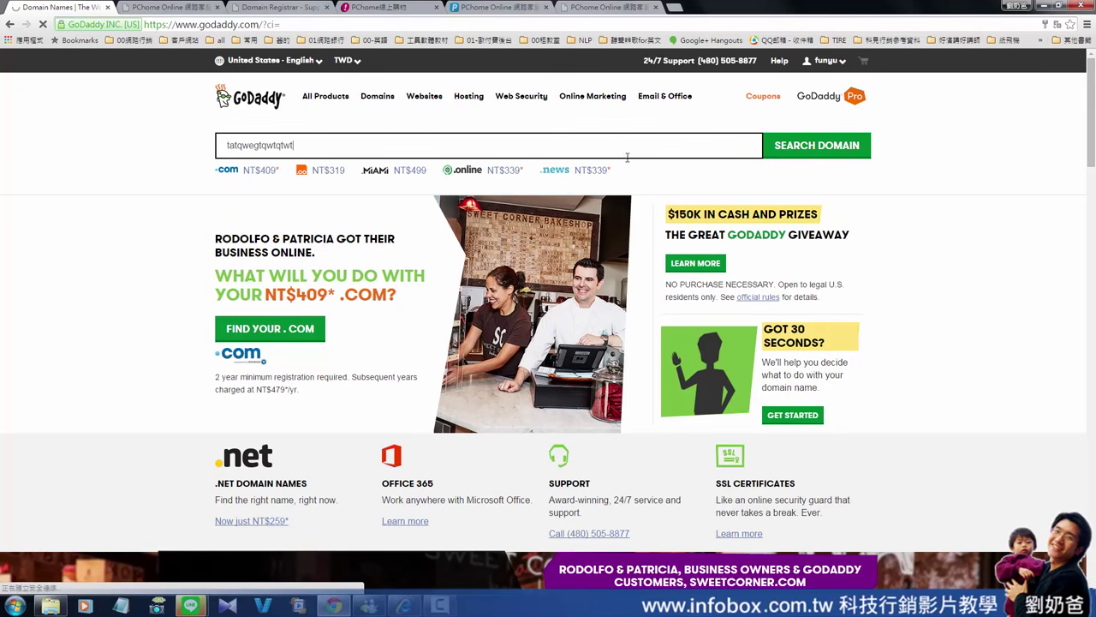
left_click(835, 152)
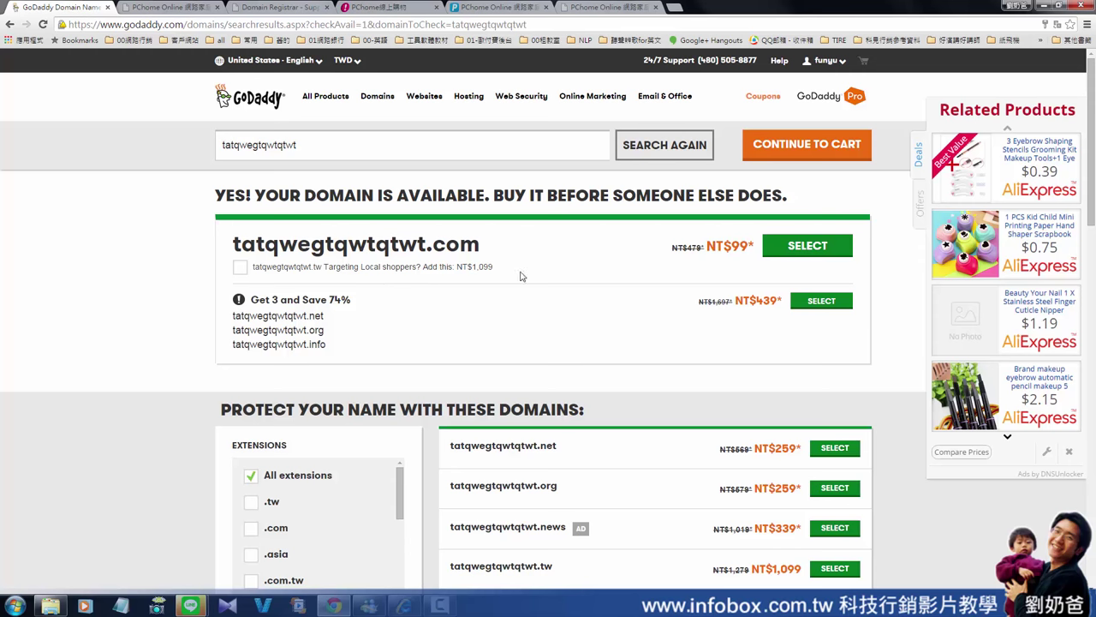
left_click(791, 250)
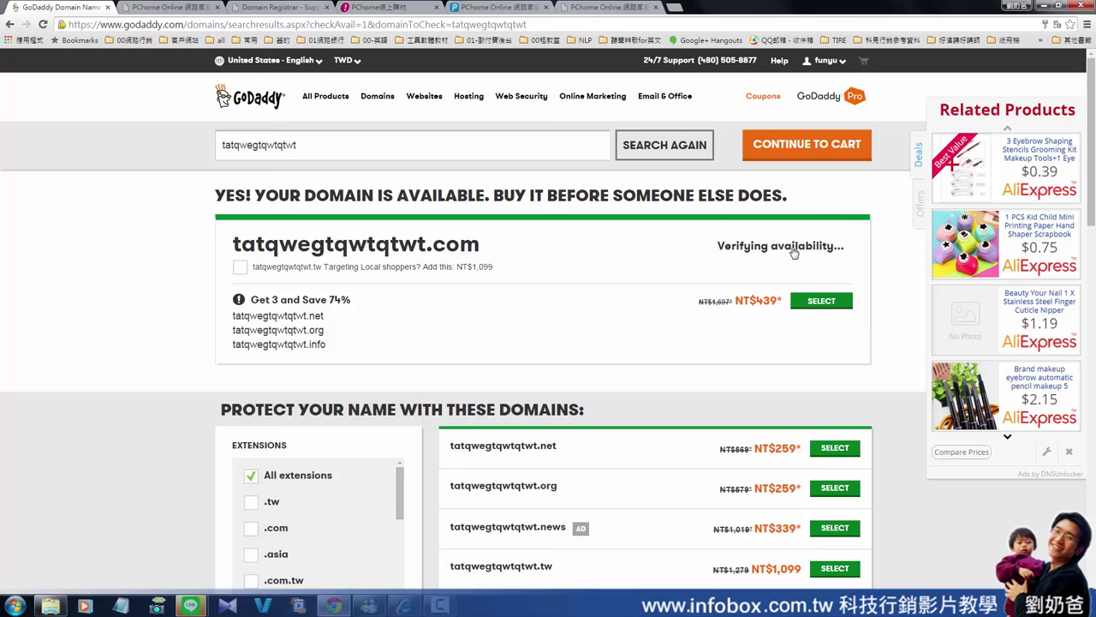
Highlight the first-year and additional-year prices of the first suggested .com domain among the alternatives, then clear the highlight.
scroll(789, 311, "down", 1)
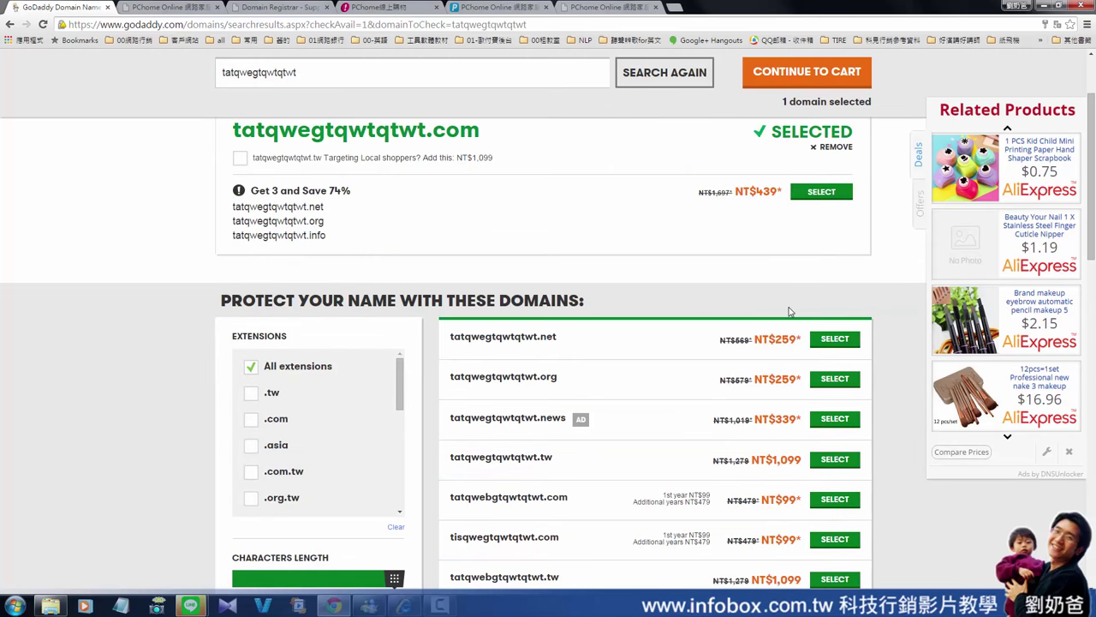
scroll(781, 313, "down", 1)
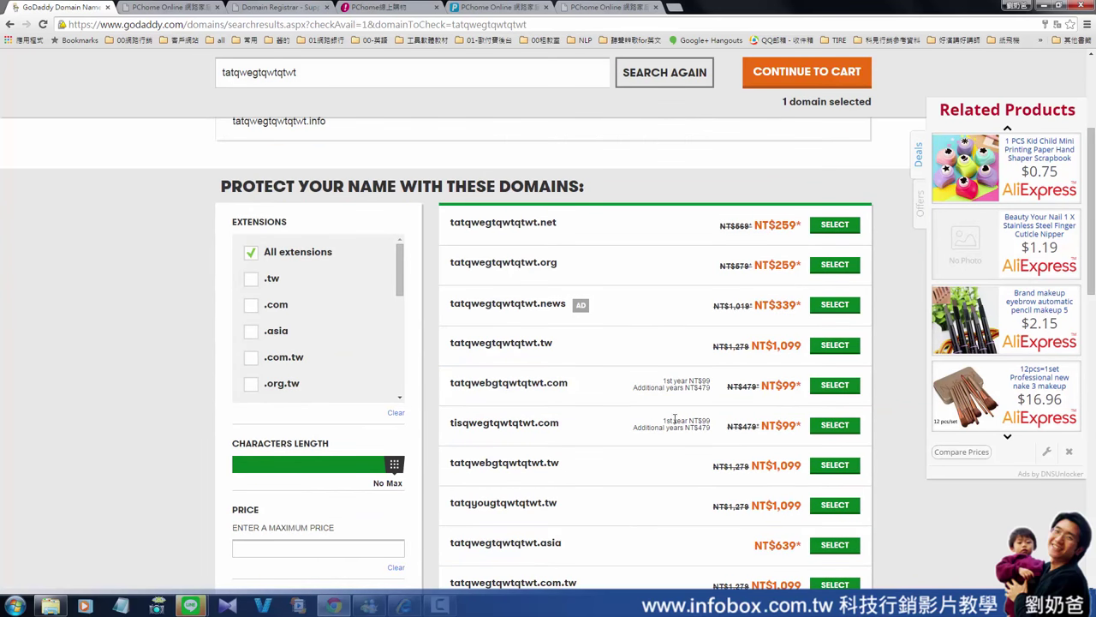
left_click_drag(664, 381, 713, 382)
left_click(687, 388)
left_click_drag(635, 390, 709, 389)
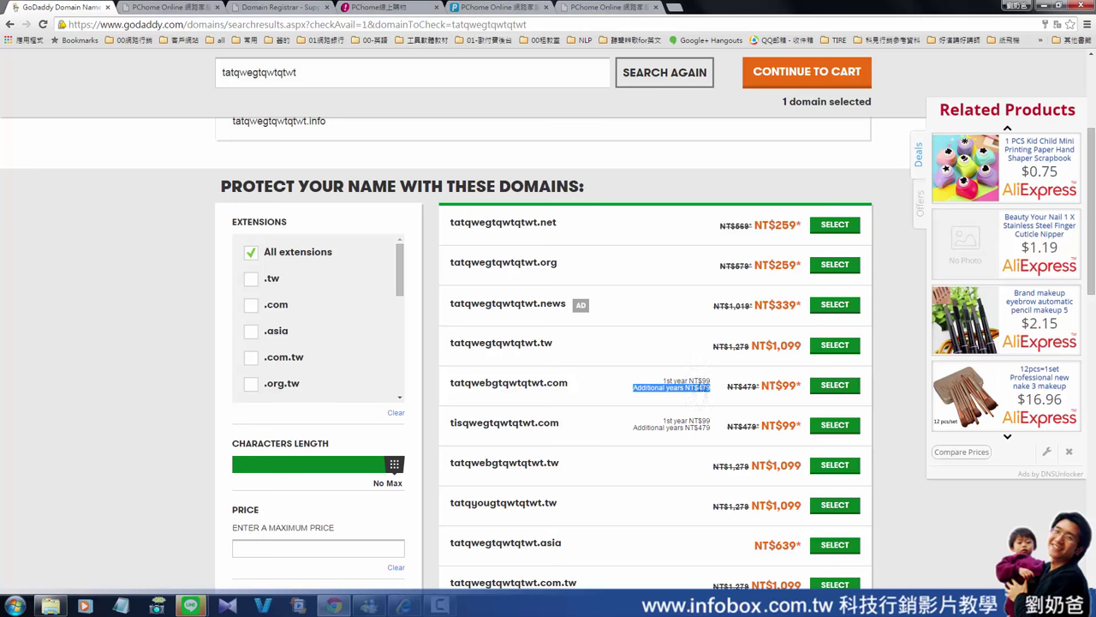
left_click(710, 401)
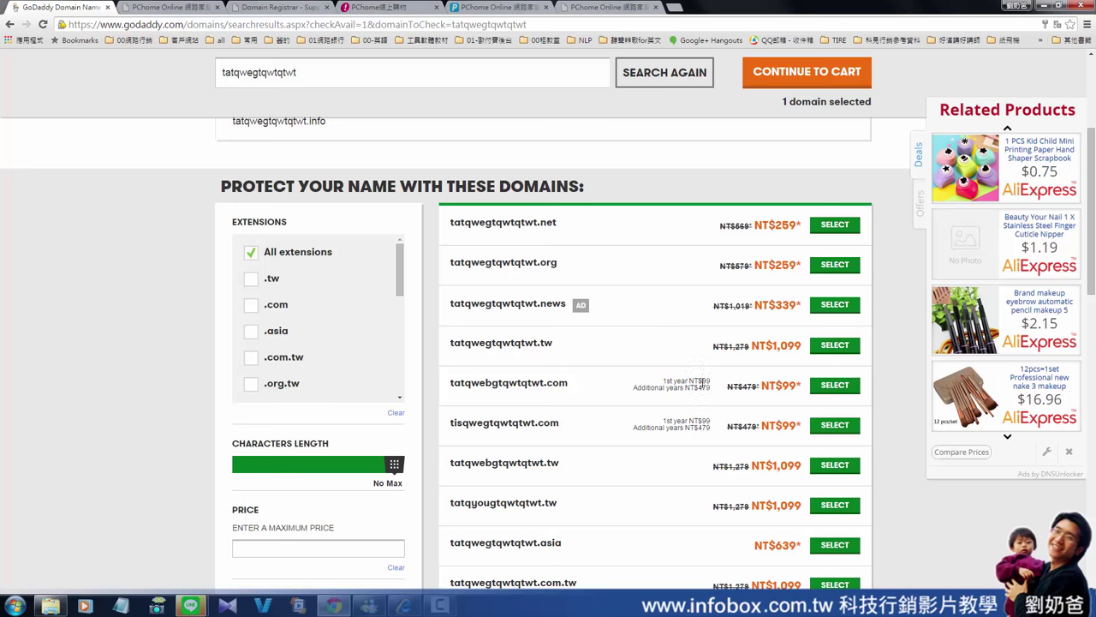